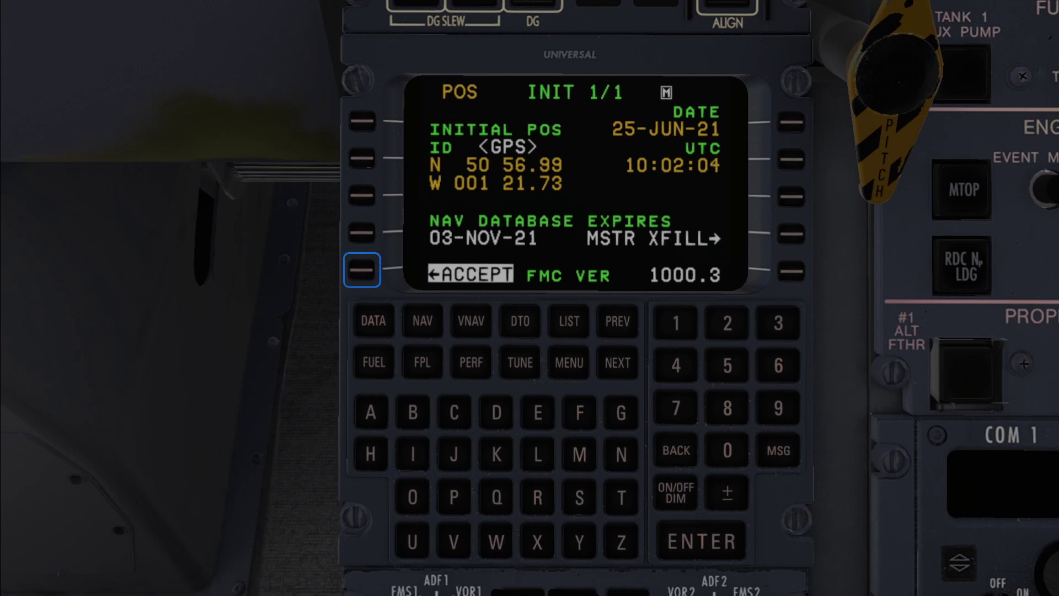
Step: Accept the GPS initial position, date and UTC time on the initialization page
click(362, 270)
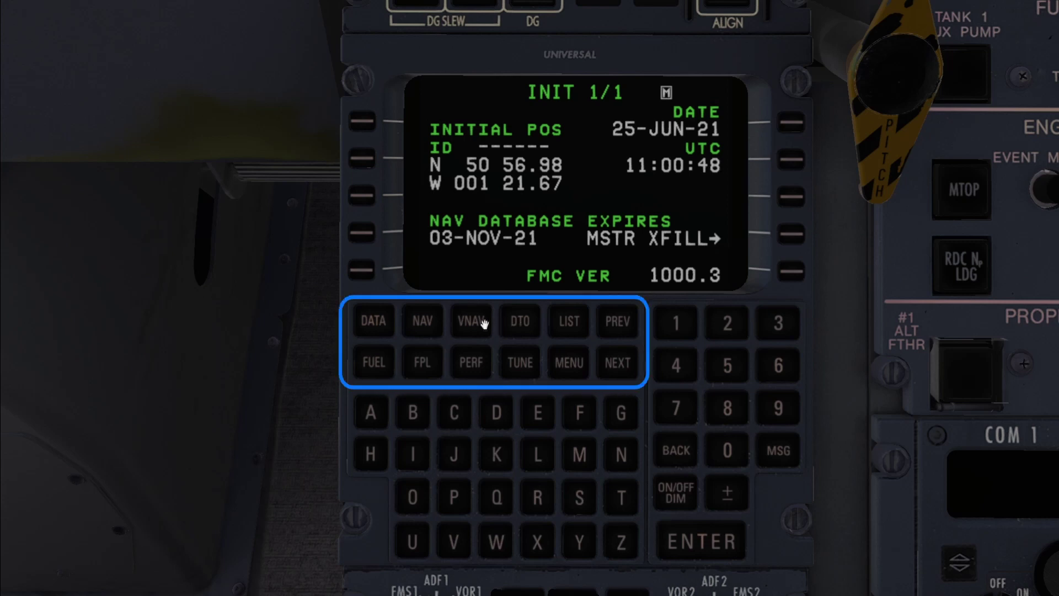
Step: View the FMS navigation, VNAV path and performance pages in turn
click(433, 325)
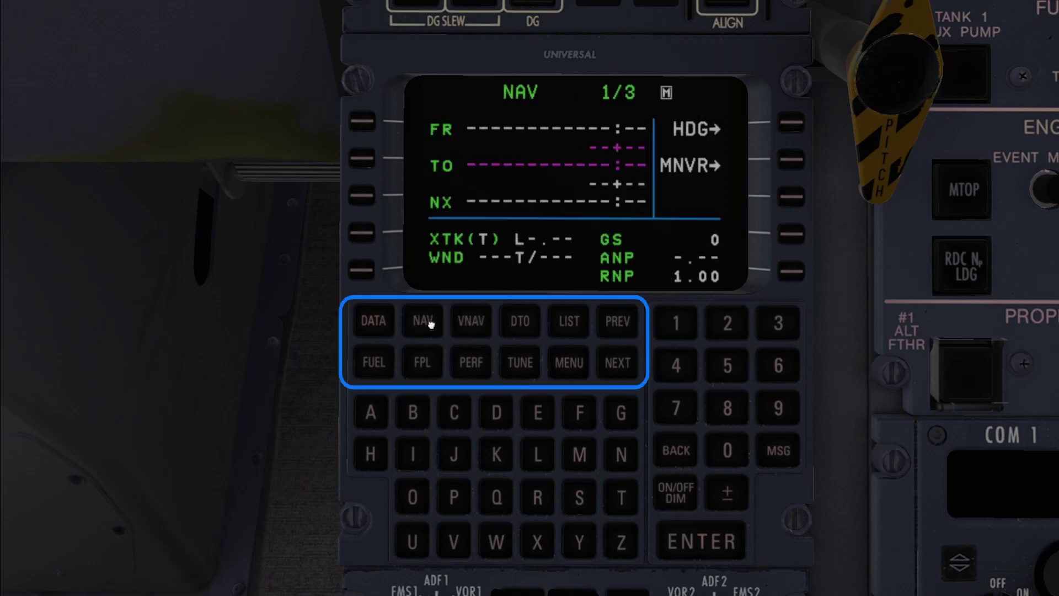
click(471, 324)
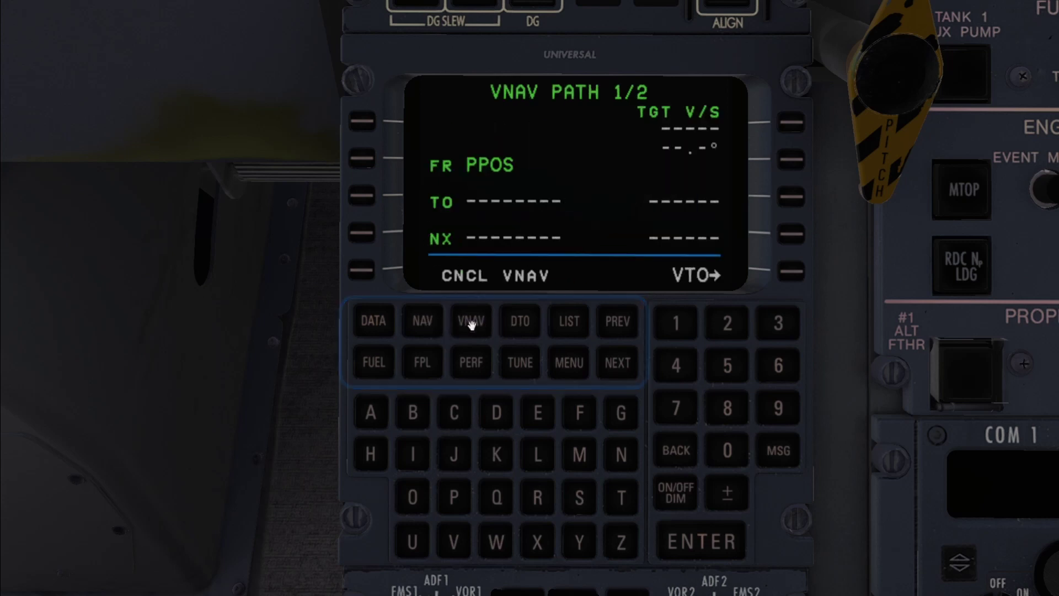
click(474, 359)
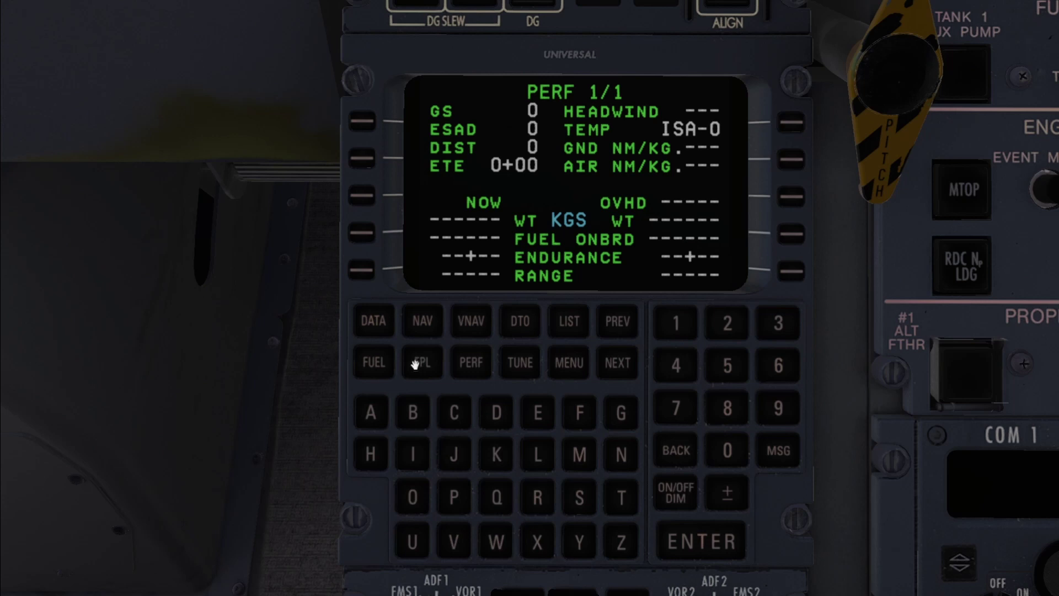
Step: Page through the five FMS fuel pages and return to the first one
click(375, 361)
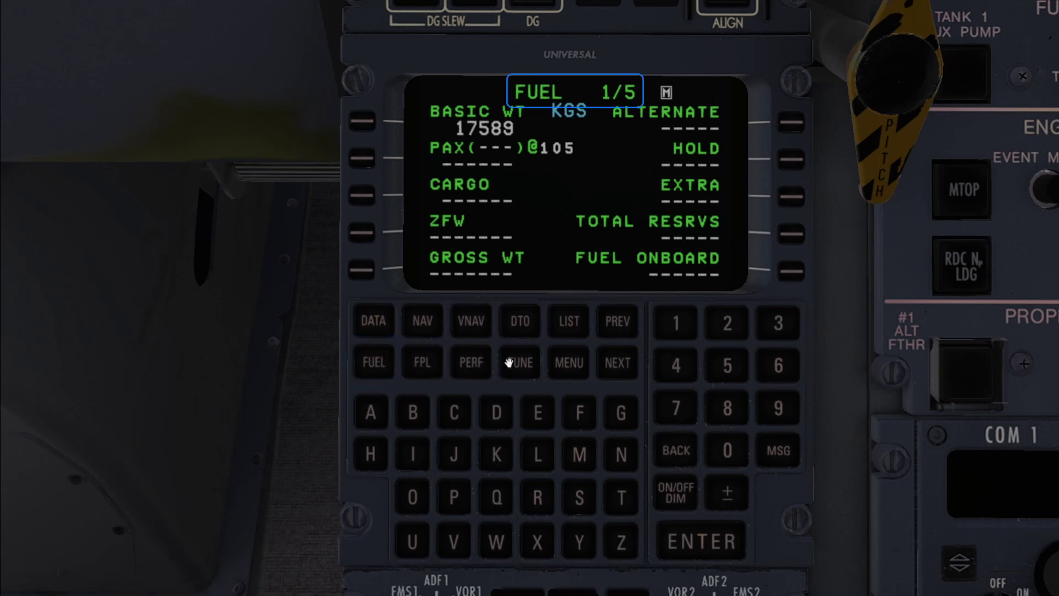
click(618, 361)
click(618, 361)
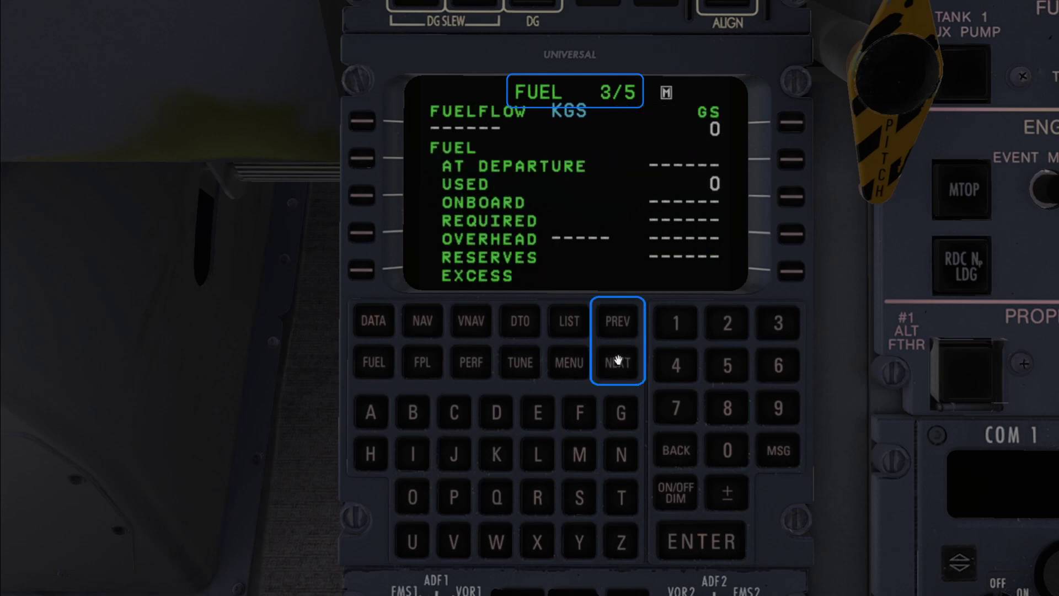
click(375, 363)
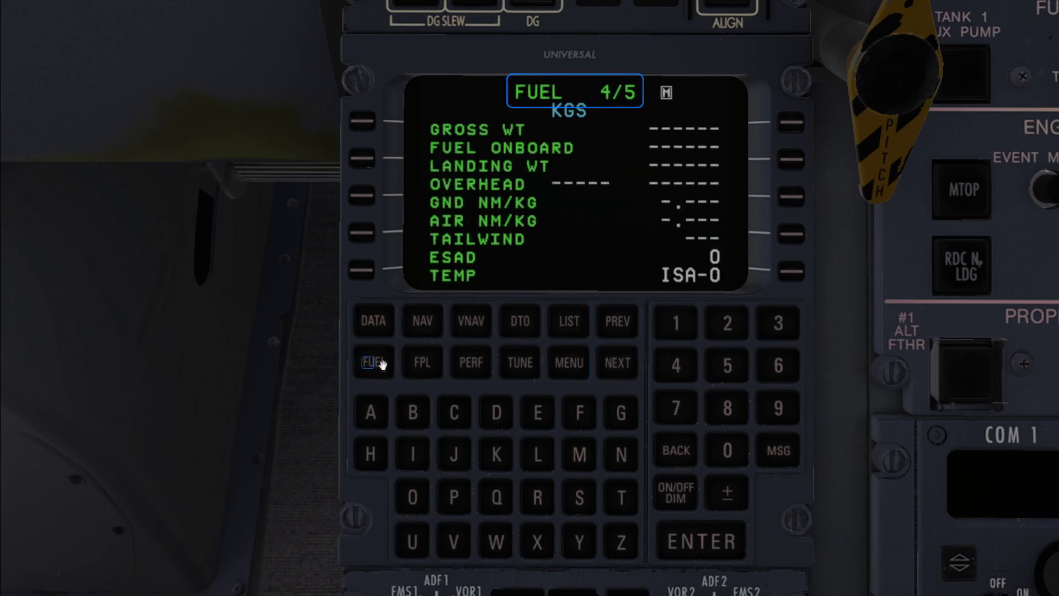
click(375, 362)
click(375, 362)
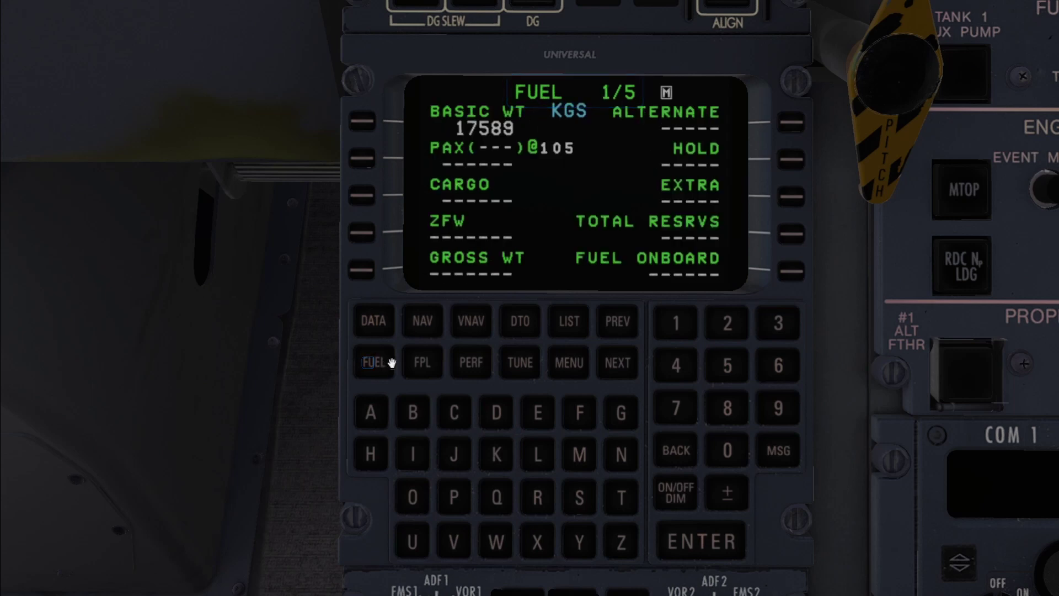
click(618, 362)
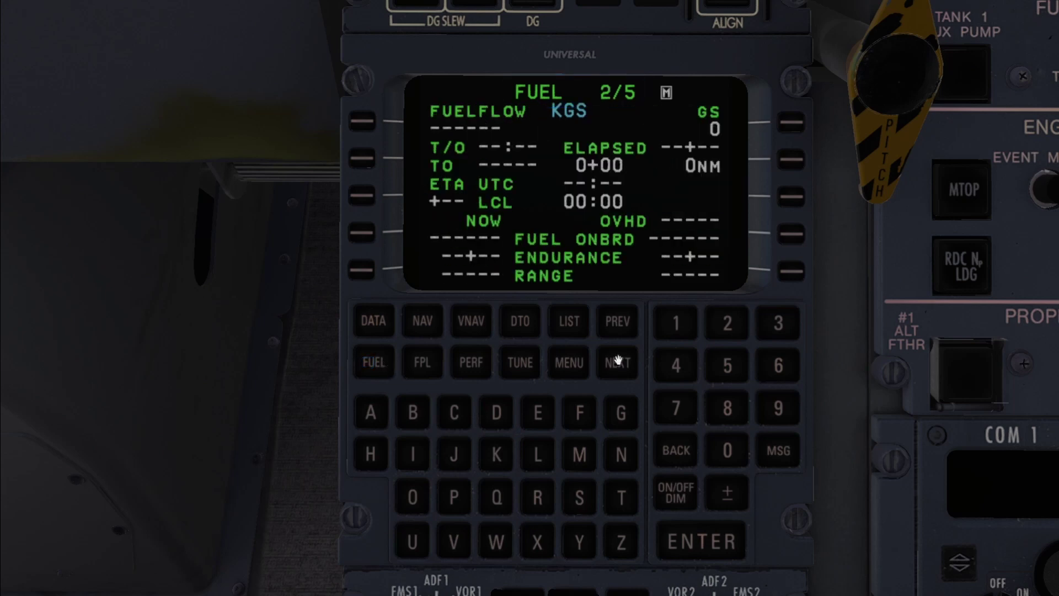
click(618, 362)
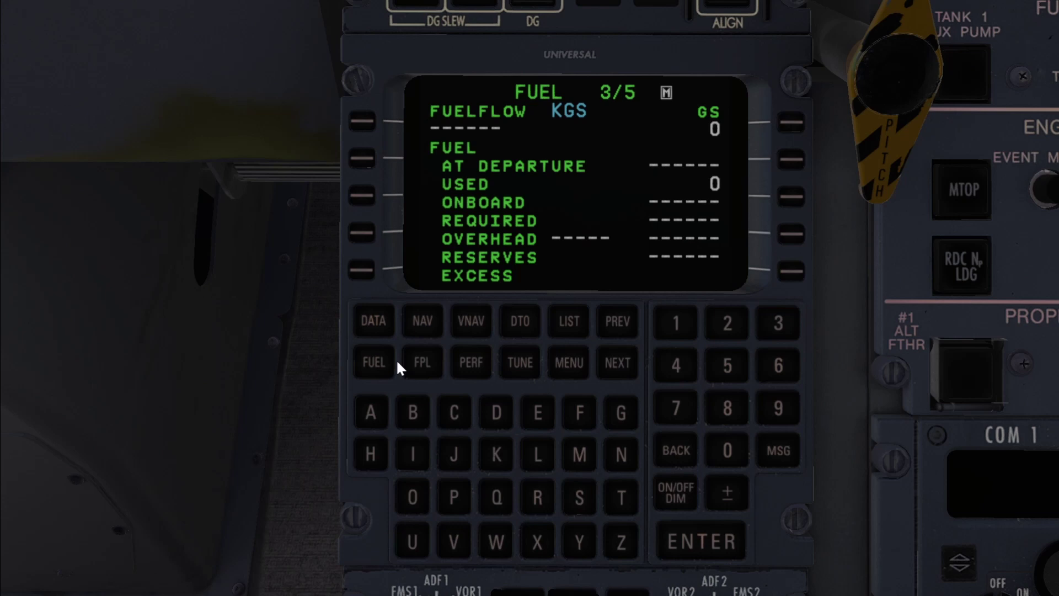
click(381, 364)
click(381, 364)
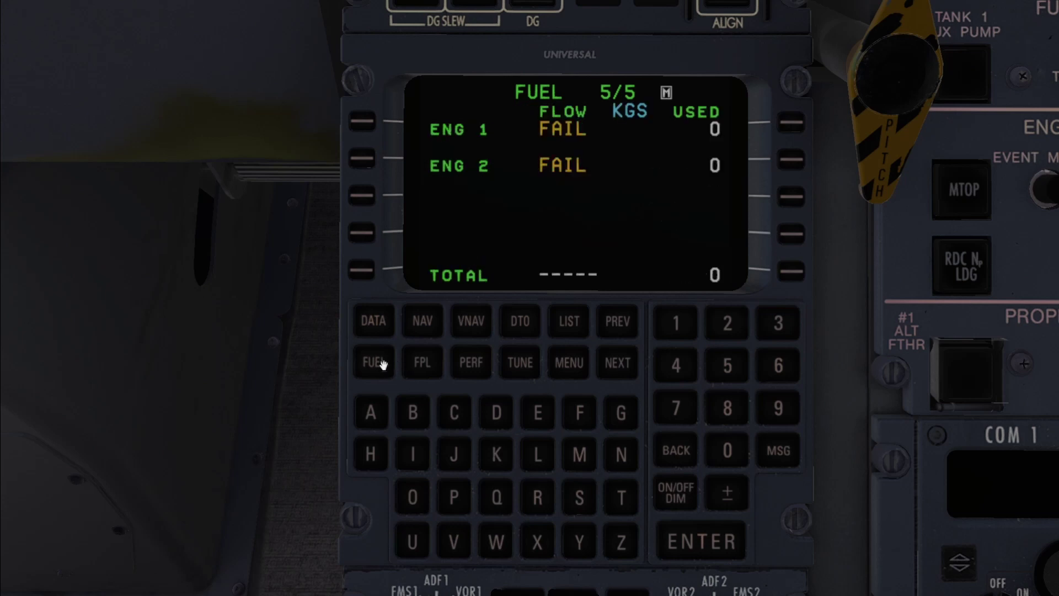
click(380, 363)
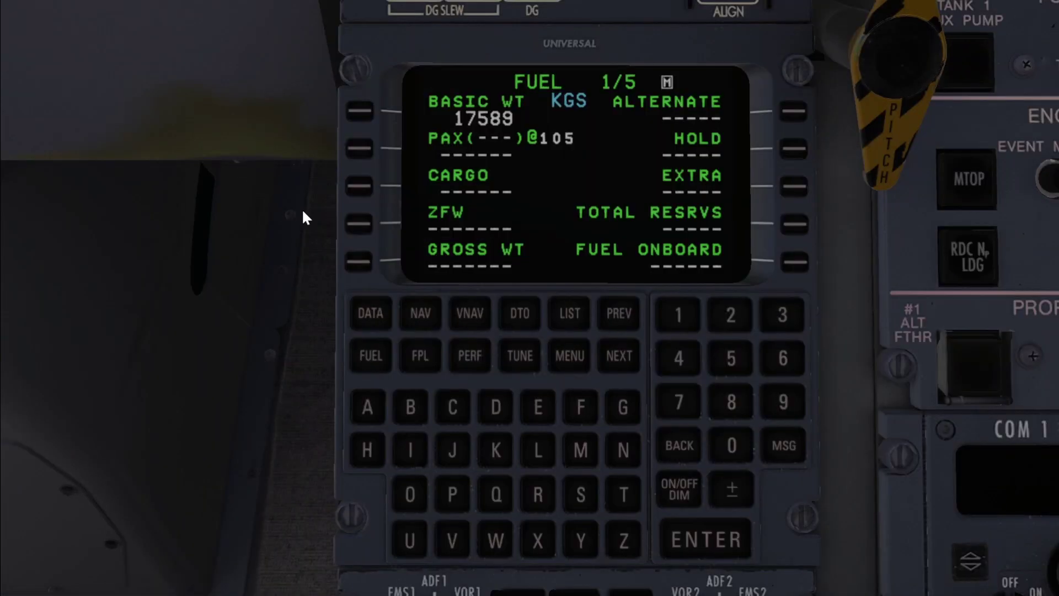
Step: Set the zero fuel weight (ZFW) on the first fuel page to 22537 kg
click(367, 226)
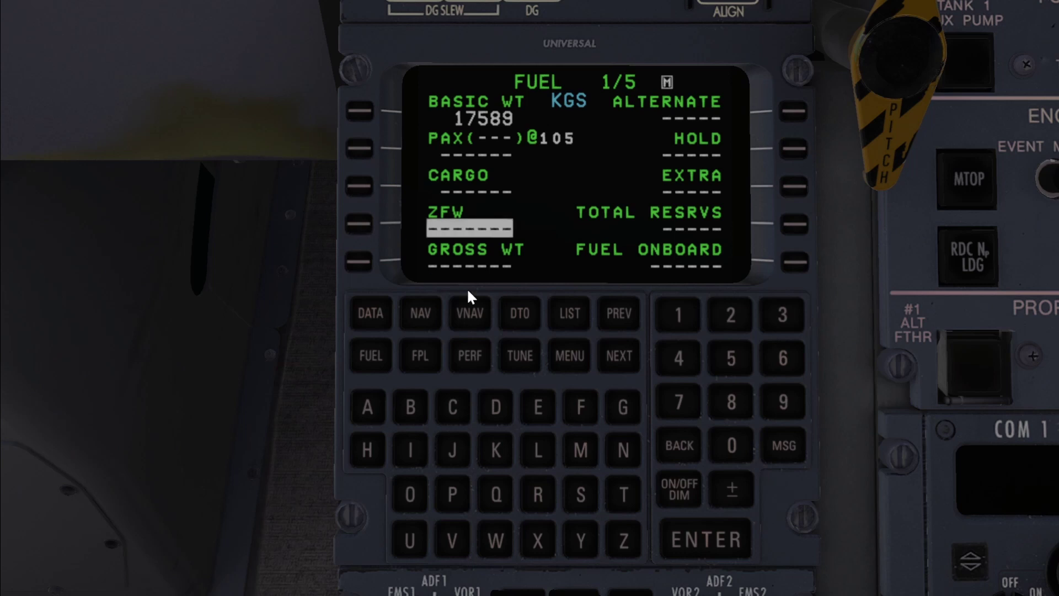
double_click(726, 319)
click(729, 356)
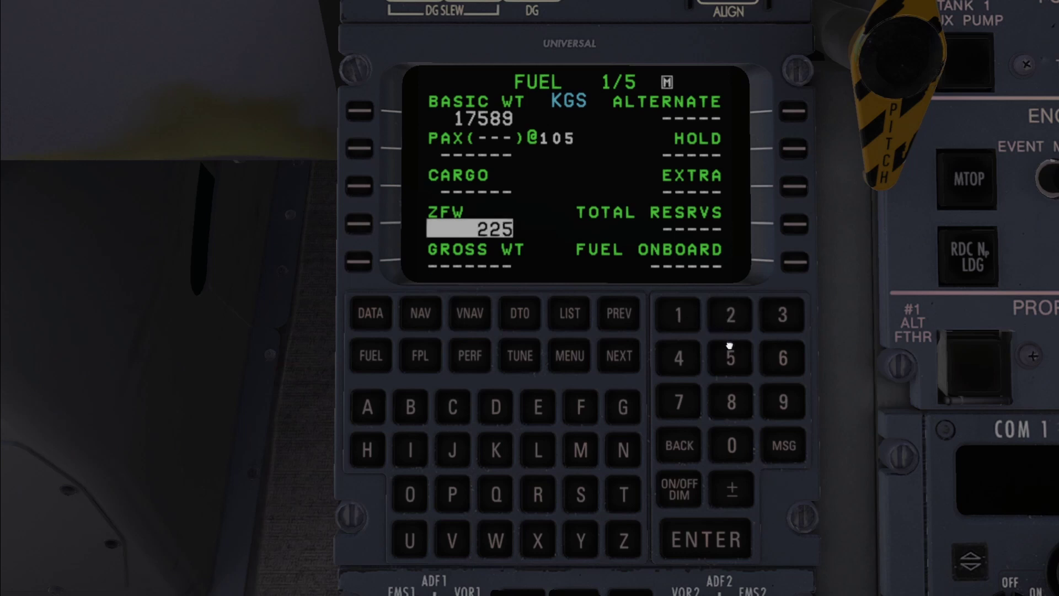
click(784, 314)
click(679, 401)
click(701, 527)
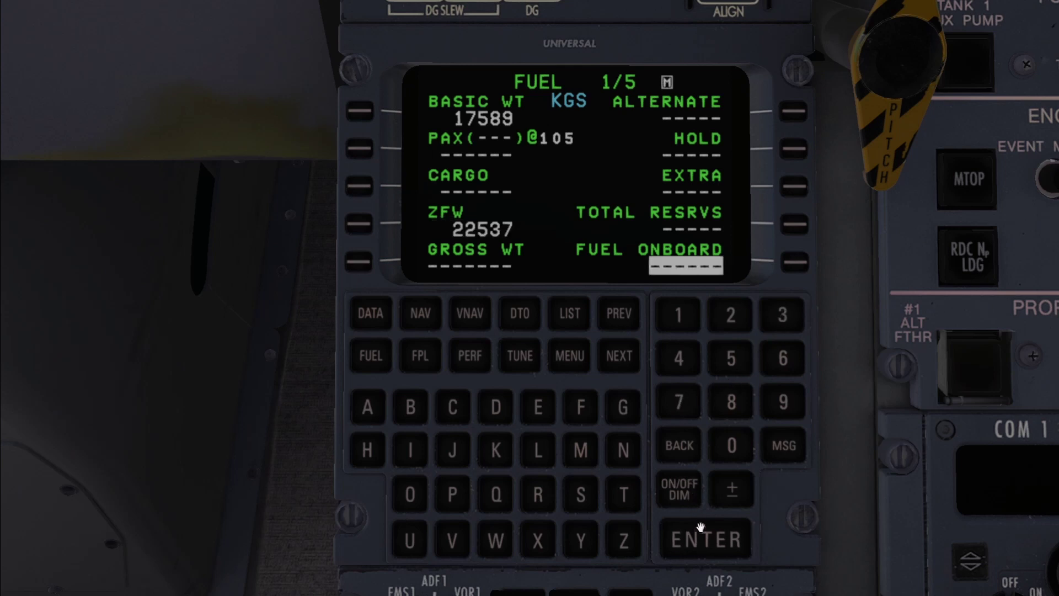
Step: Set the fuel onboard value on the first fuel page to 2300 kg
click(737, 320)
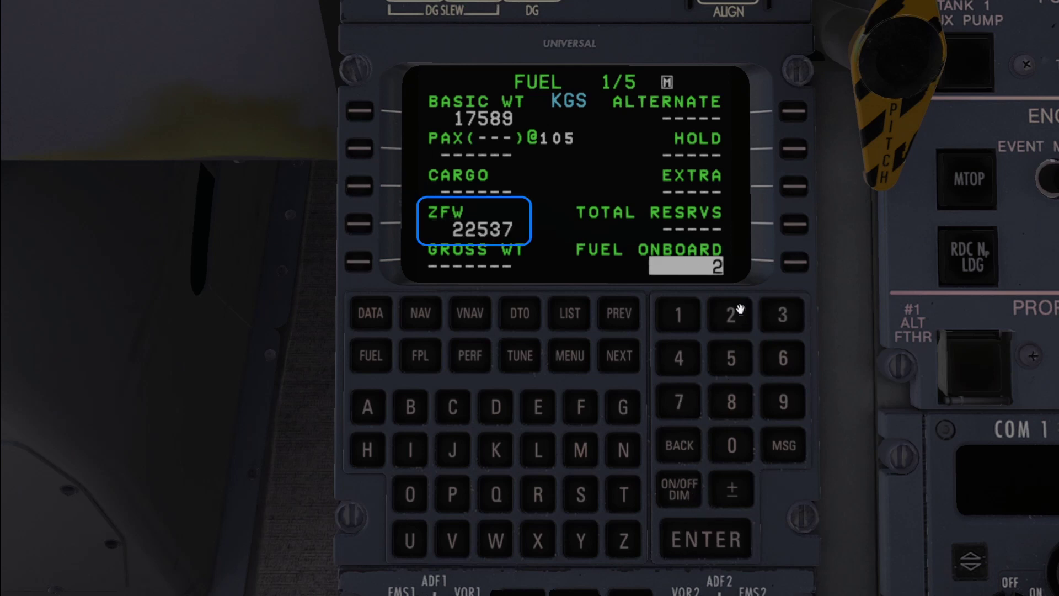
click(782, 315)
click(733, 441)
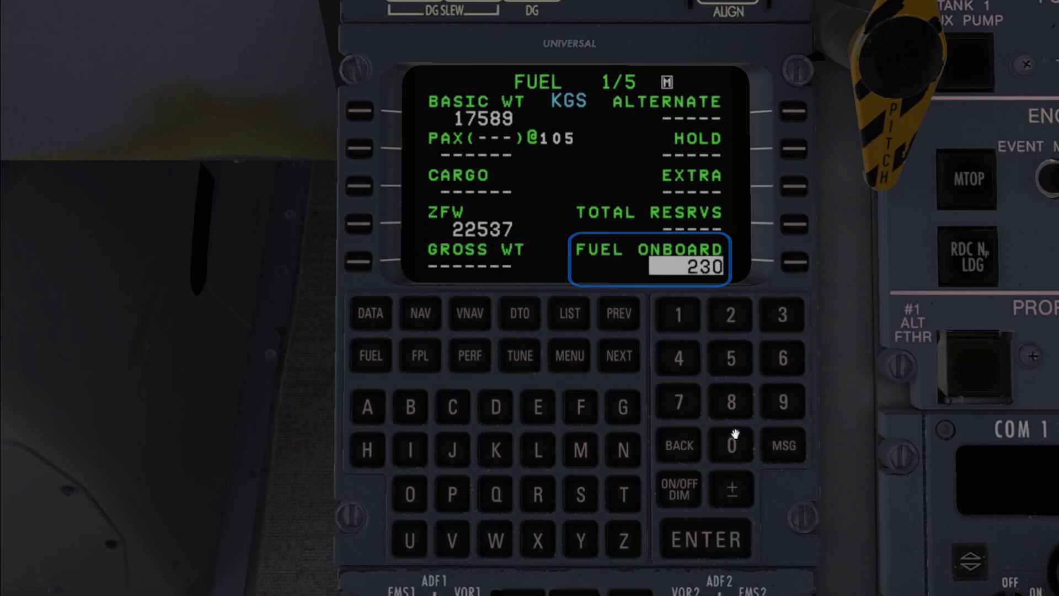
click(733, 441)
click(700, 538)
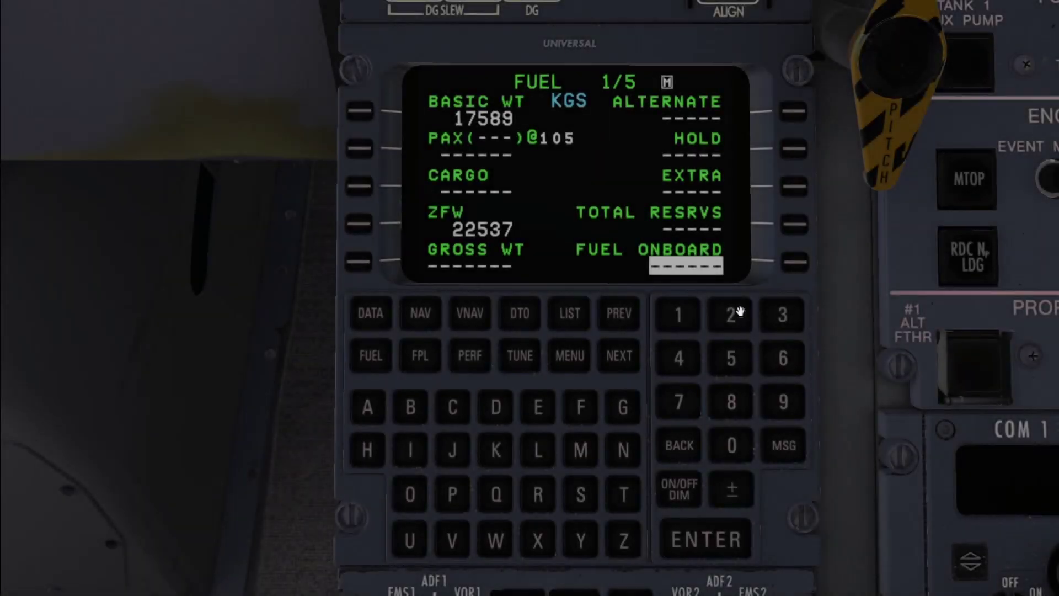
click(736, 313)
click(772, 311)
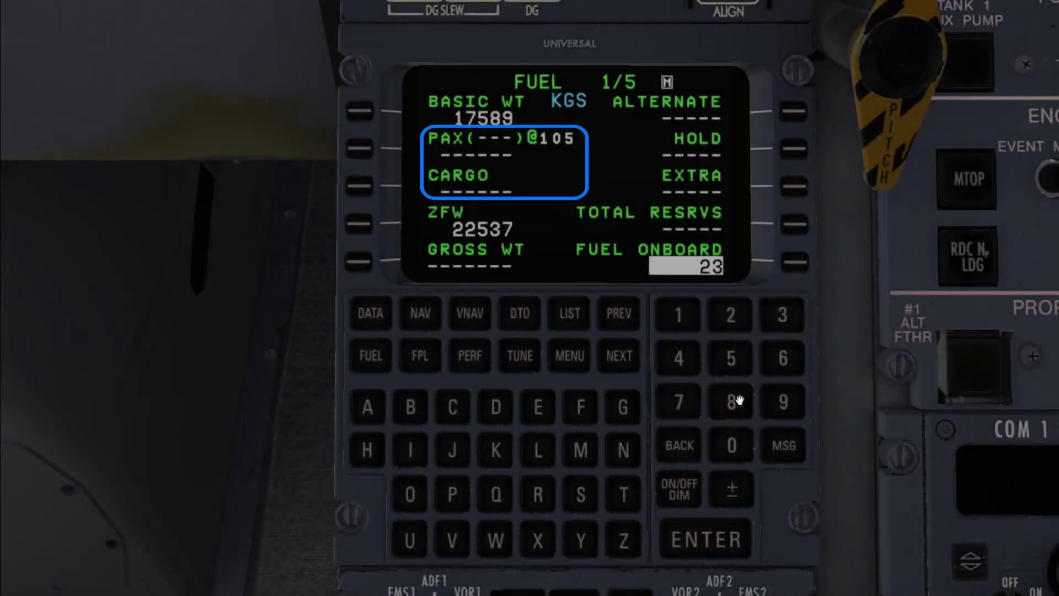
click(733, 439)
click(734, 439)
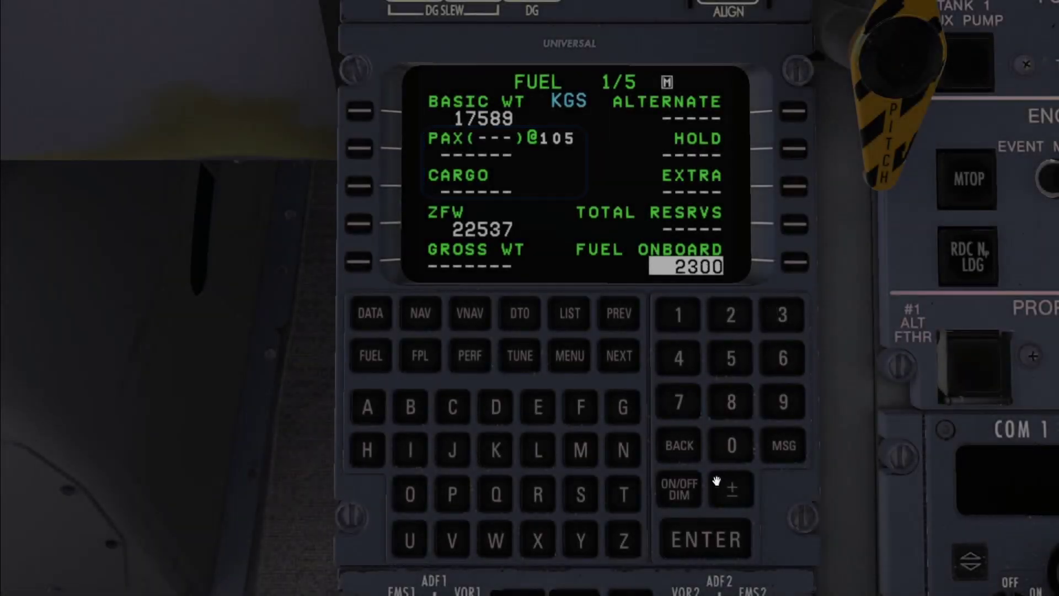
click(712, 536)
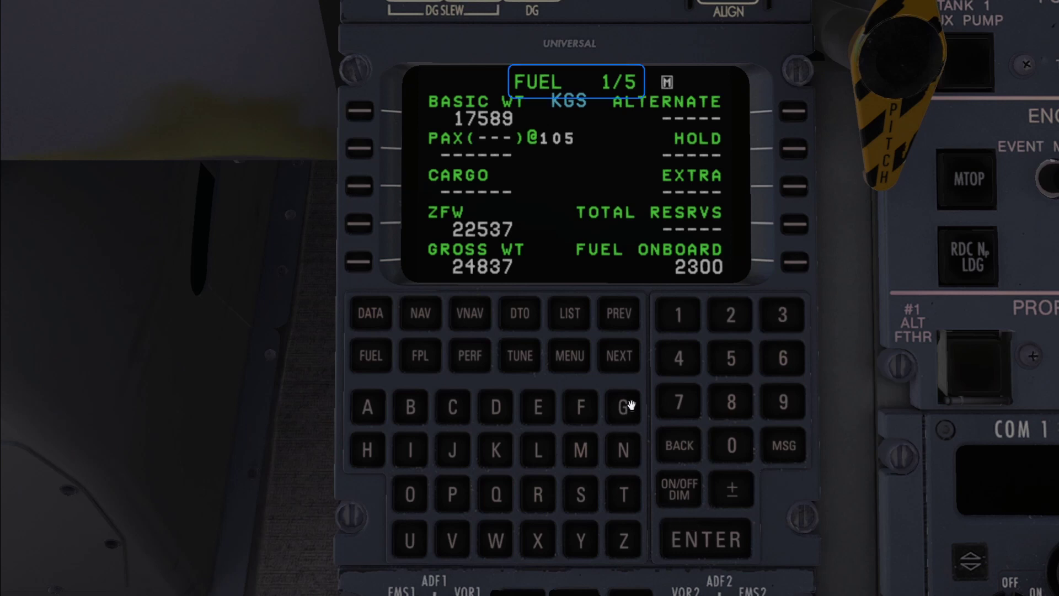
click(620, 355)
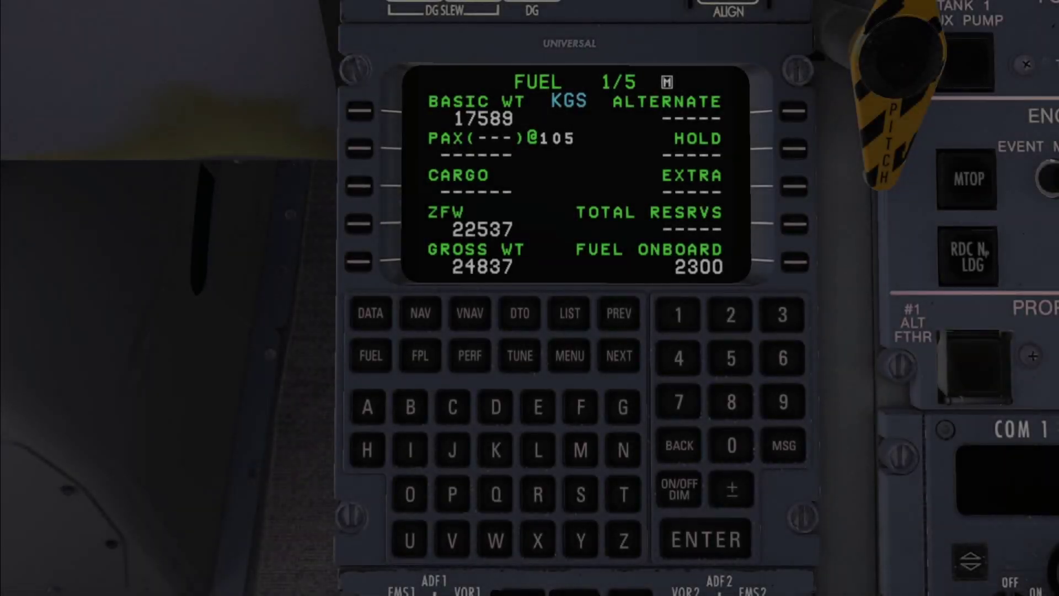
Step: Add NORRY as waypoint 2 of the flight plan after EGHI and accept its database position
click(430, 347)
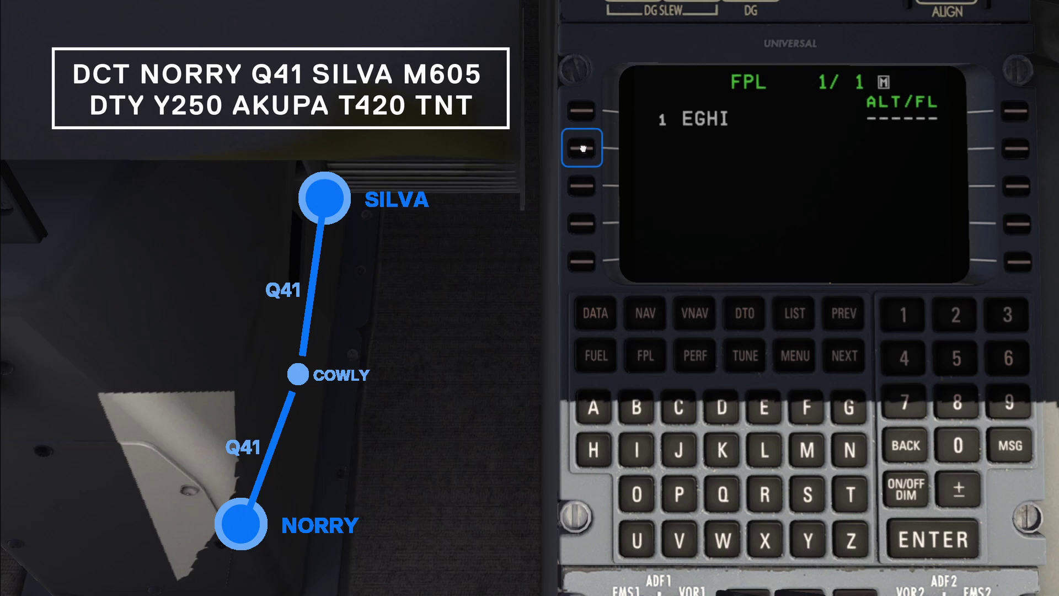
click(583, 148)
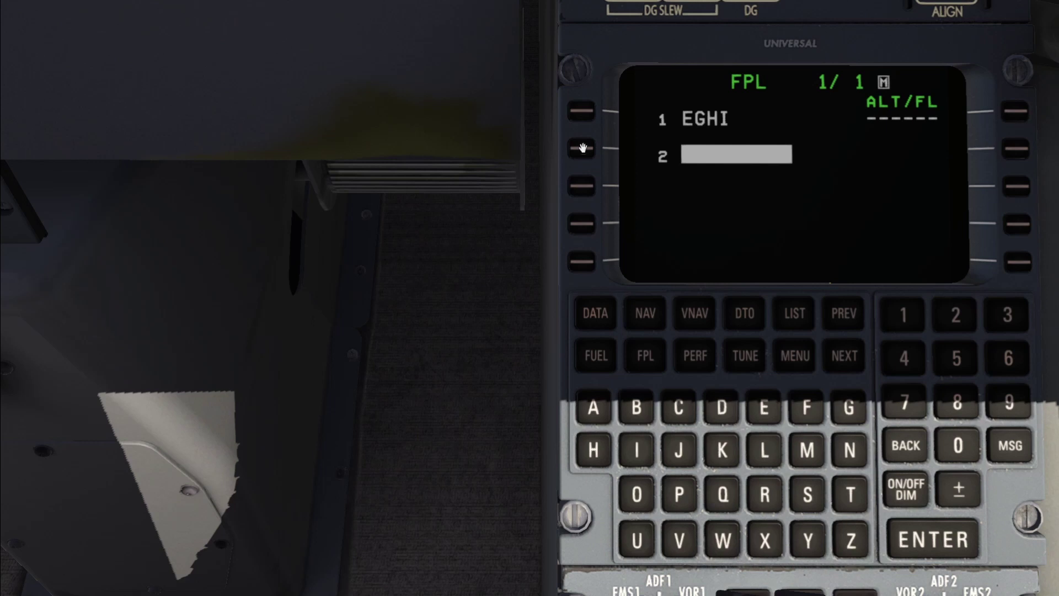
click(848, 448)
click(637, 494)
click(765, 495)
click(765, 494)
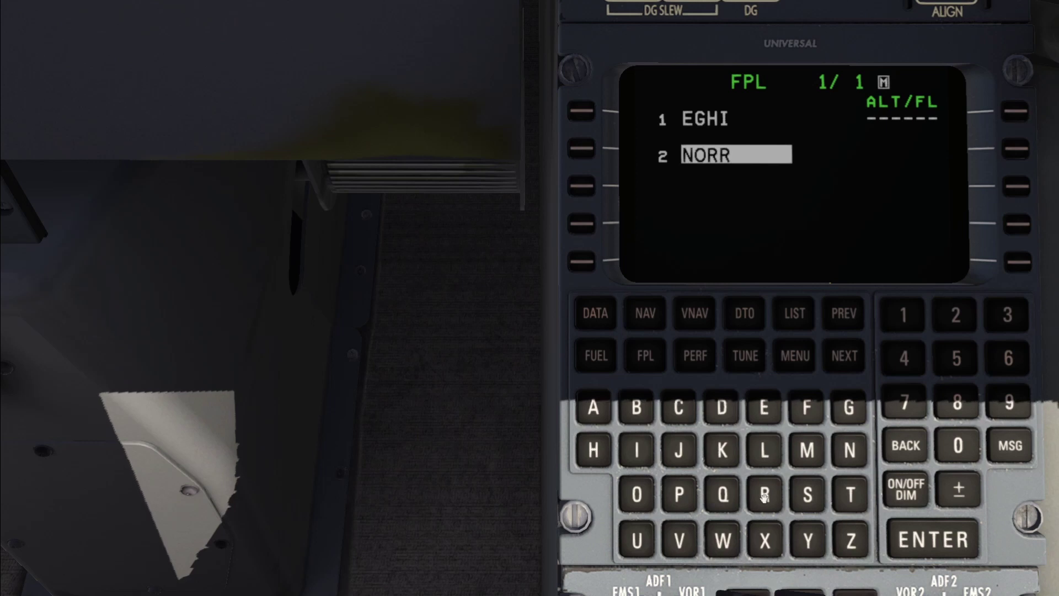
click(817, 530)
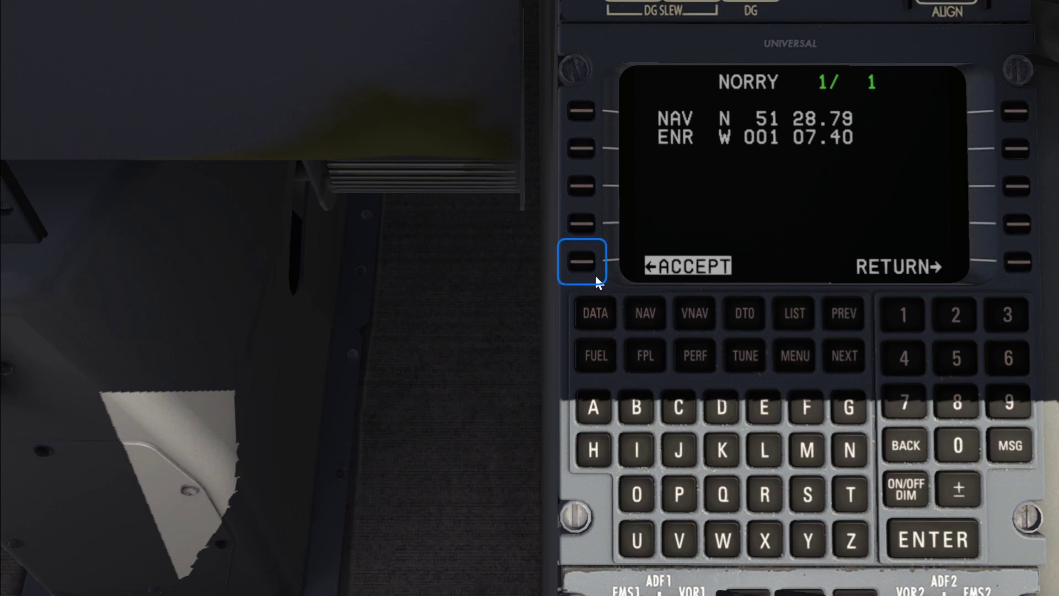
click(583, 264)
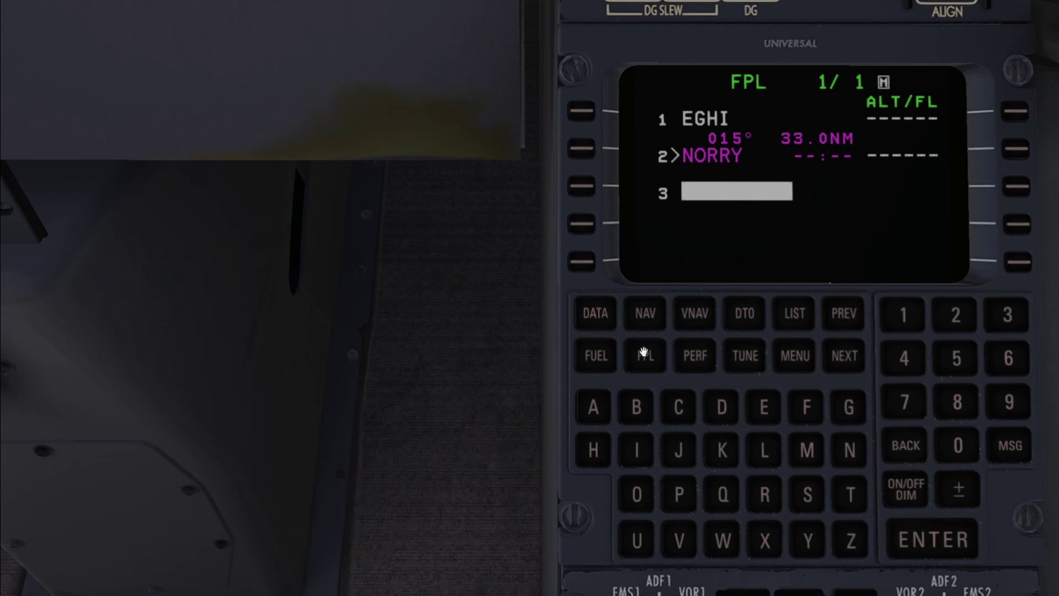
Step: Bring up the flight plan's departure selection and choose runway 02 for EGHI
click(799, 351)
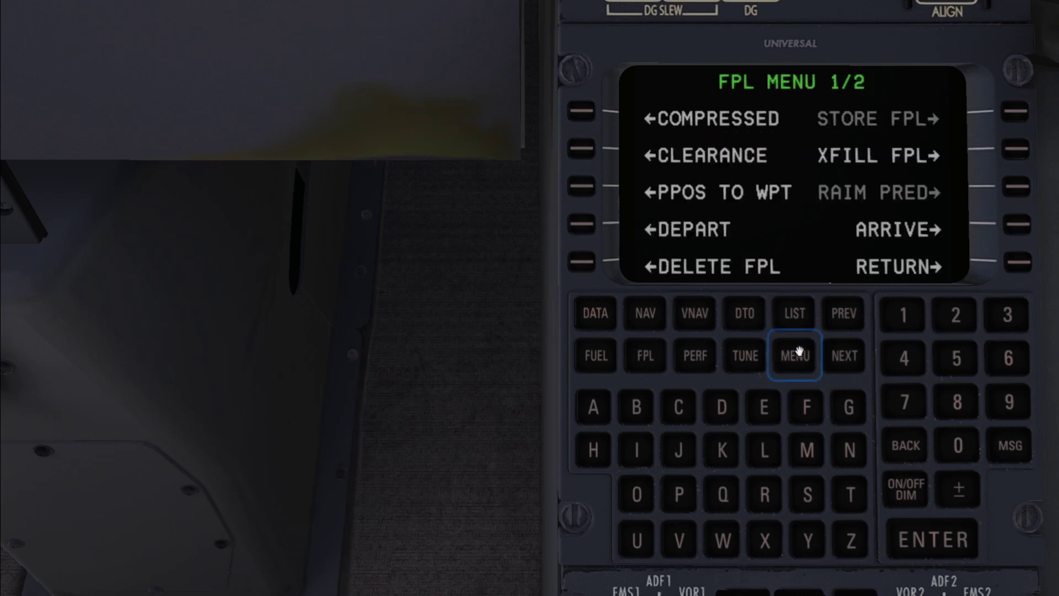
click(580, 224)
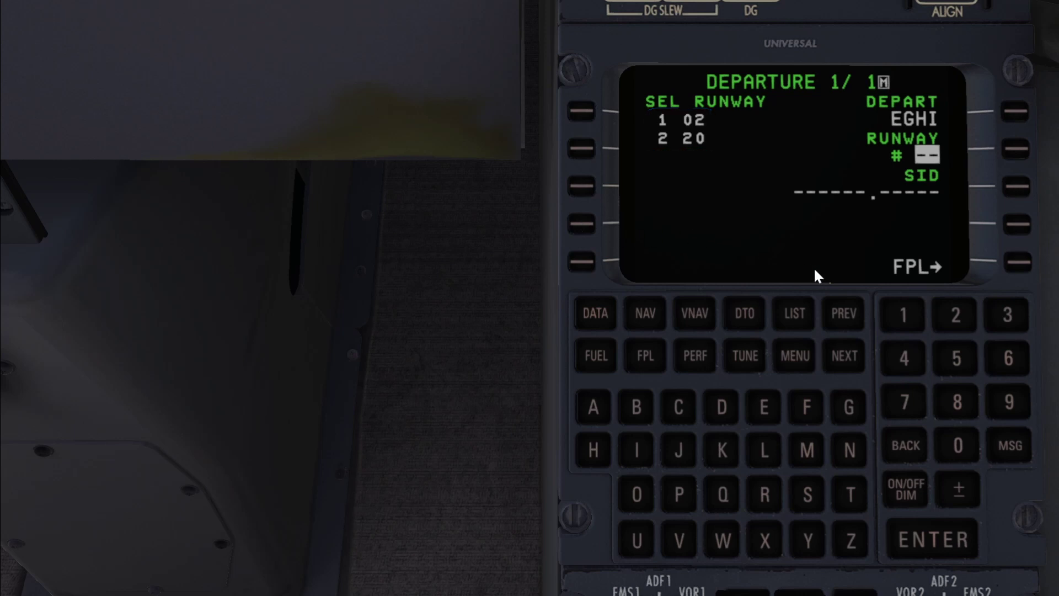
click(898, 312)
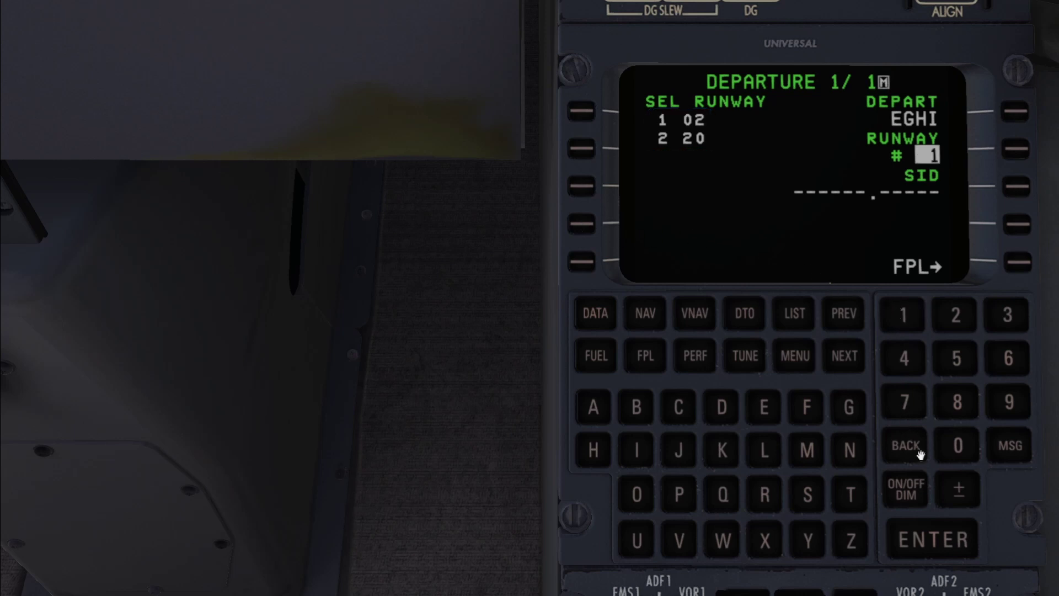
click(937, 538)
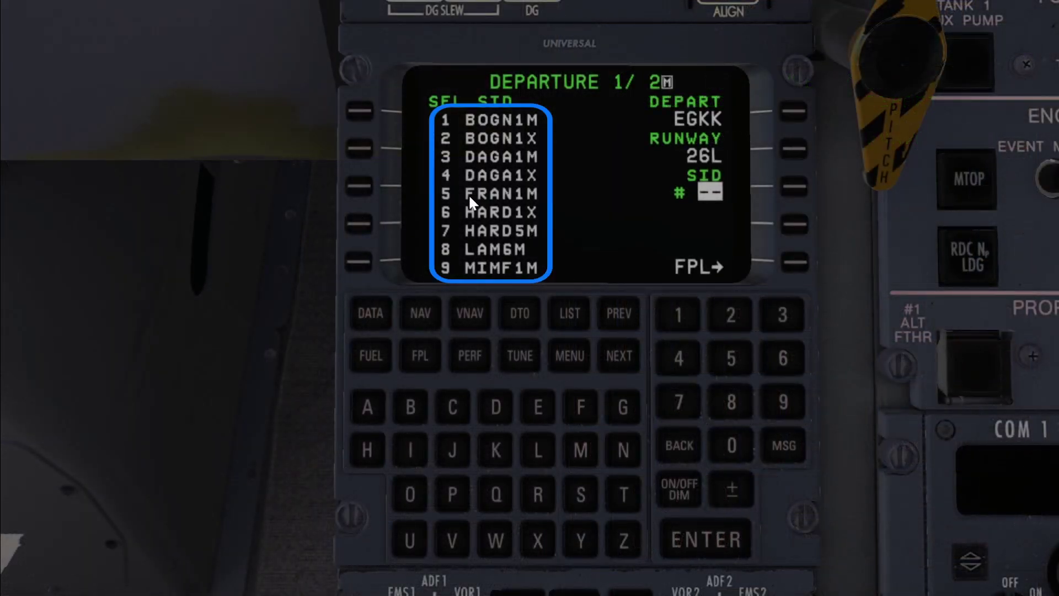
Step: Select SID number 4, DAGA1X, for the runway 26L departure from EGKK
click(690, 357)
click(726, 538)
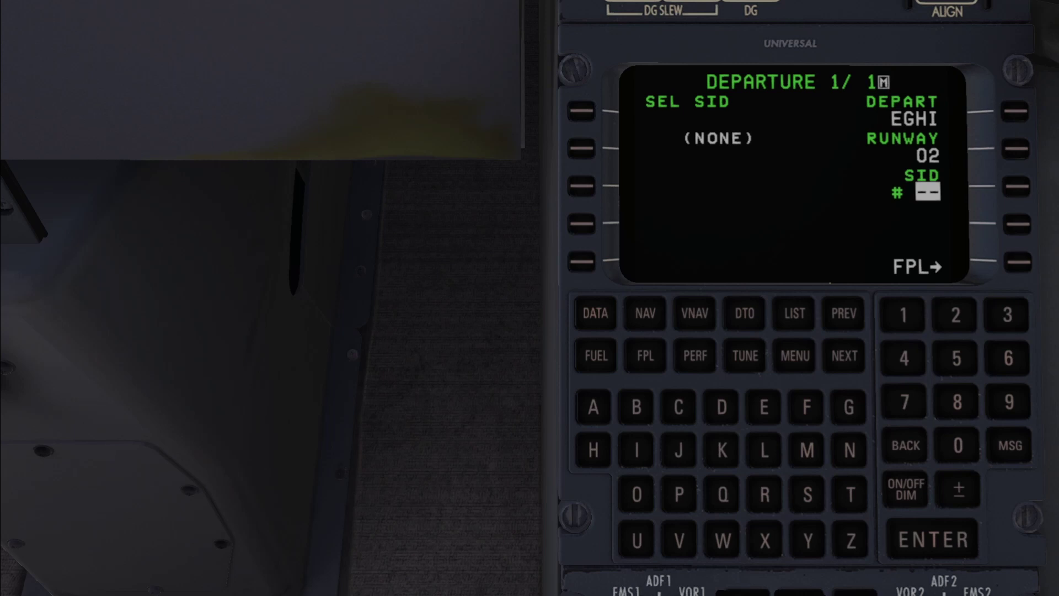
Step: Leave the SID blank for the EGHI runway 02 departure and return to the flight plan
click(933, 531)
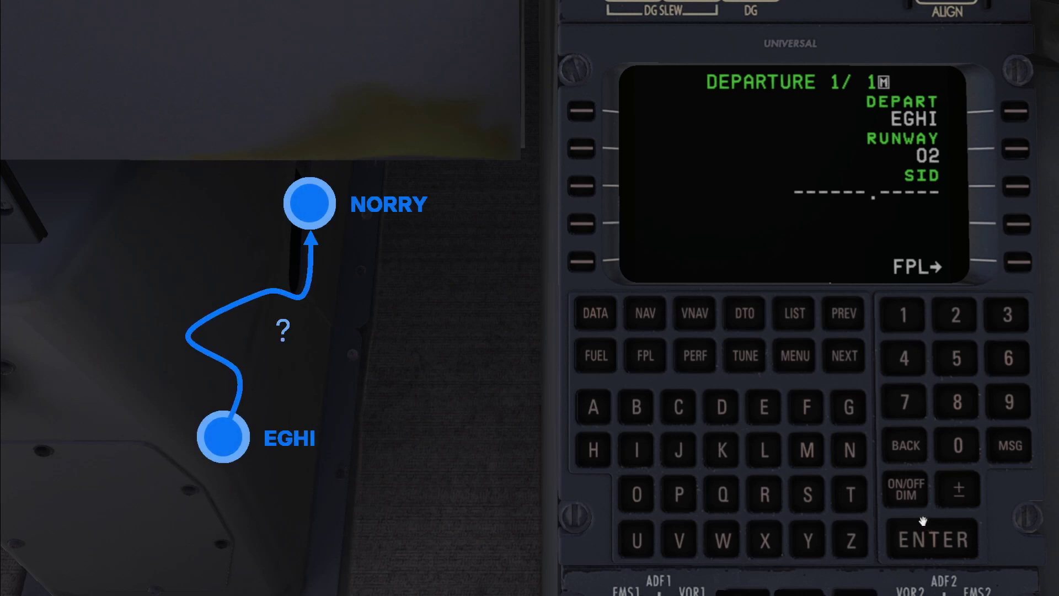
click(649, 354)
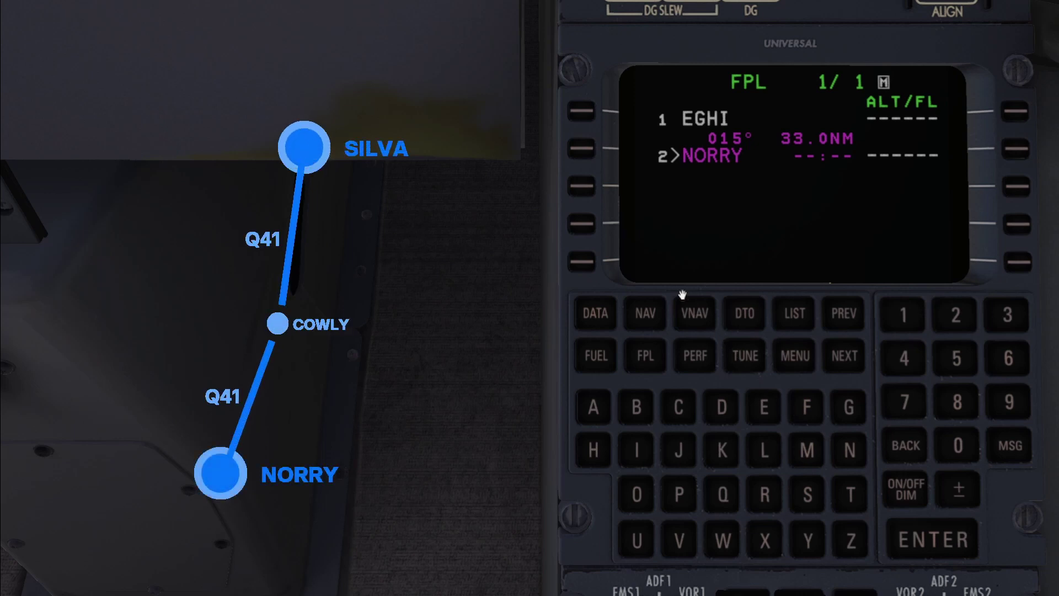
Step: Extend the flight plan from NORRY along airway Q41 to SILVA
click(591, 182)
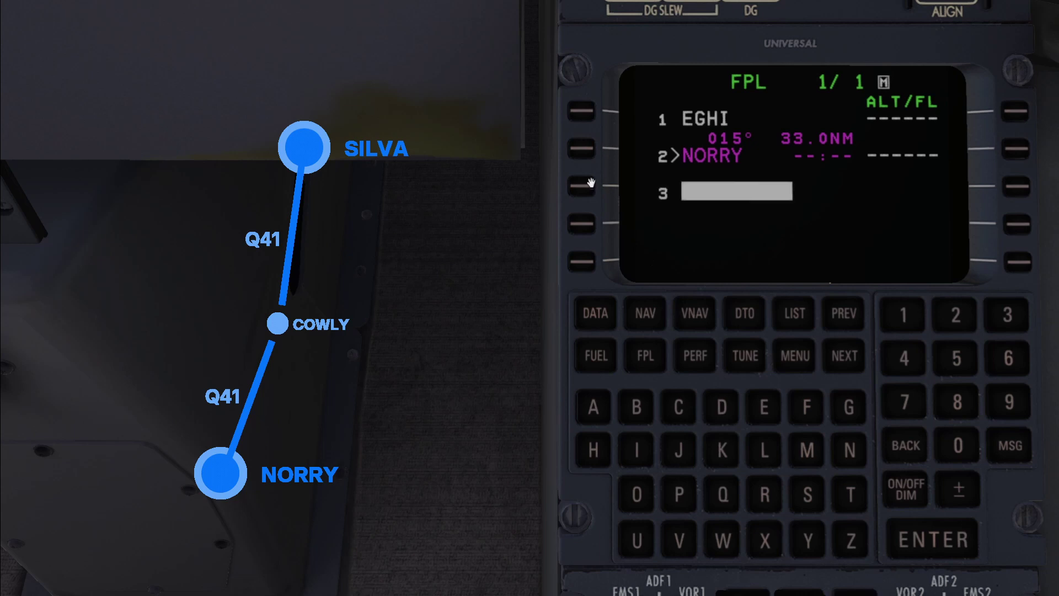
click(795, 312)
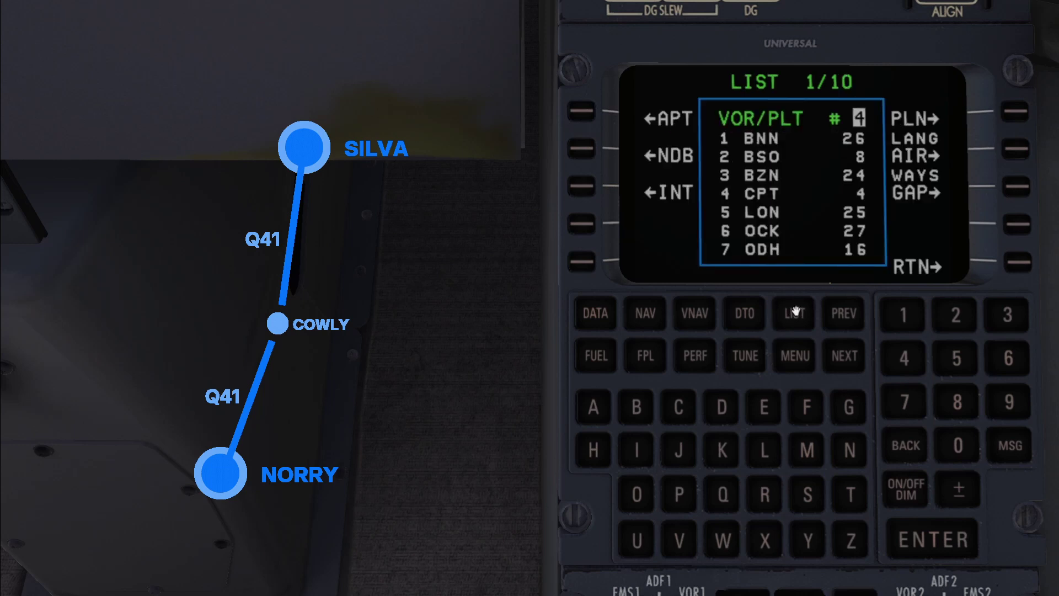
click(1006, 148)
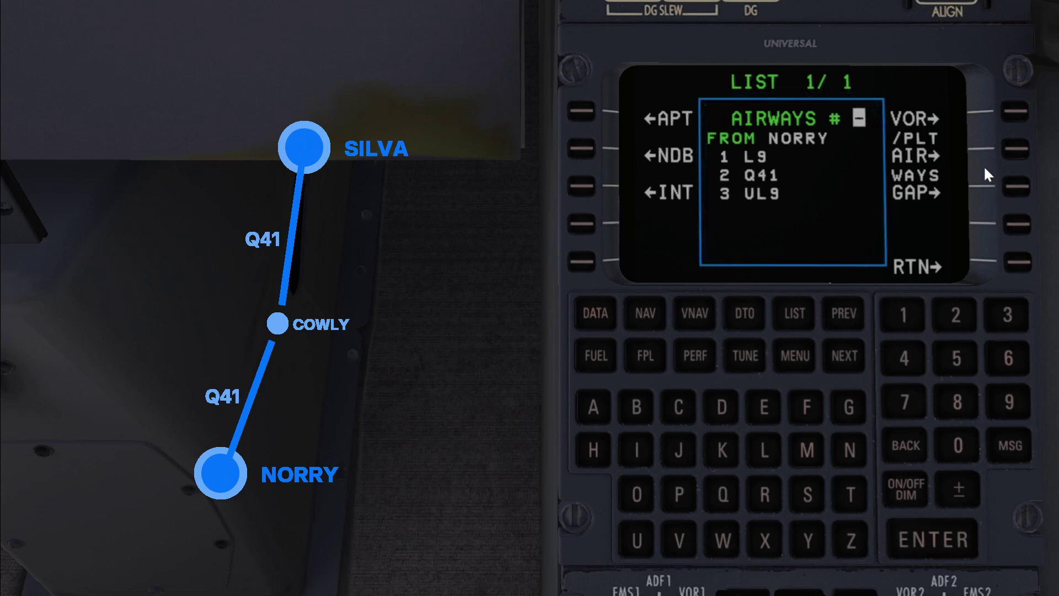
click(961, 310)
click(931, 528)
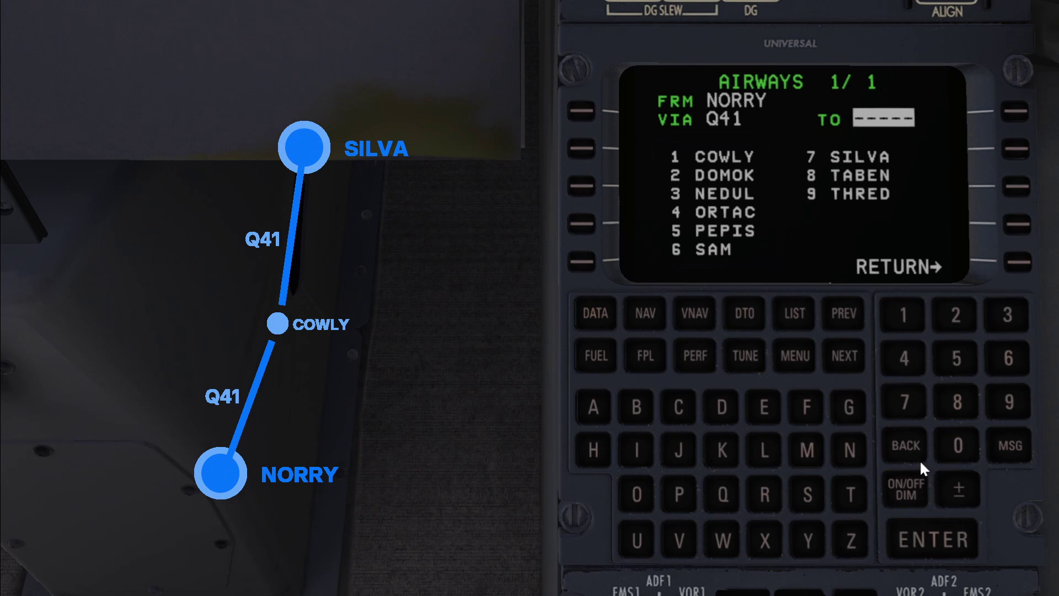
click(906, 404)
click(933, 537)
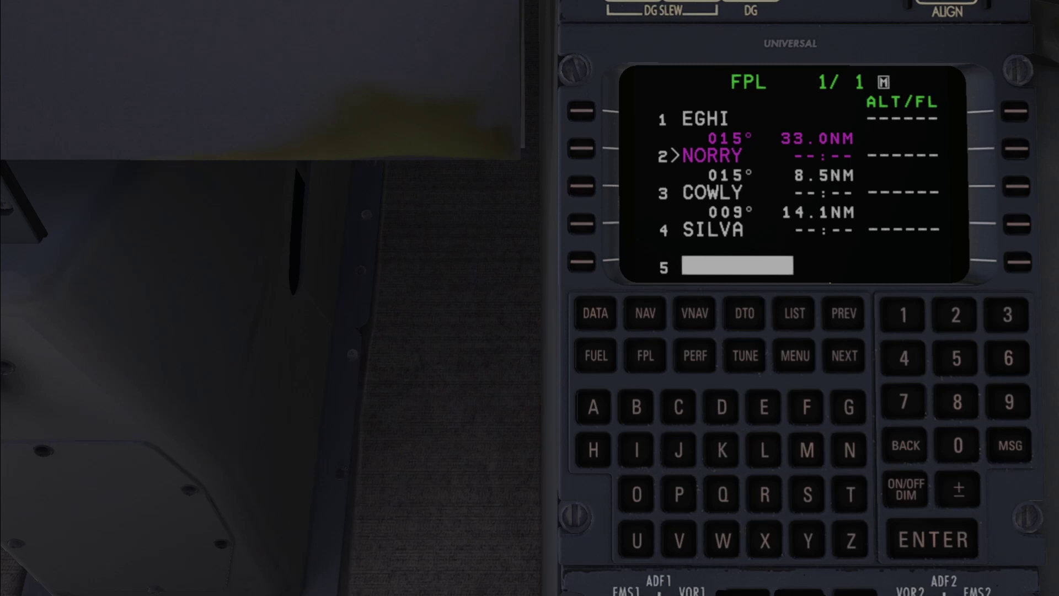
Step: Continue the route from SILVA along airway M605 to DTY
click(575, 185)
click(574, 224)
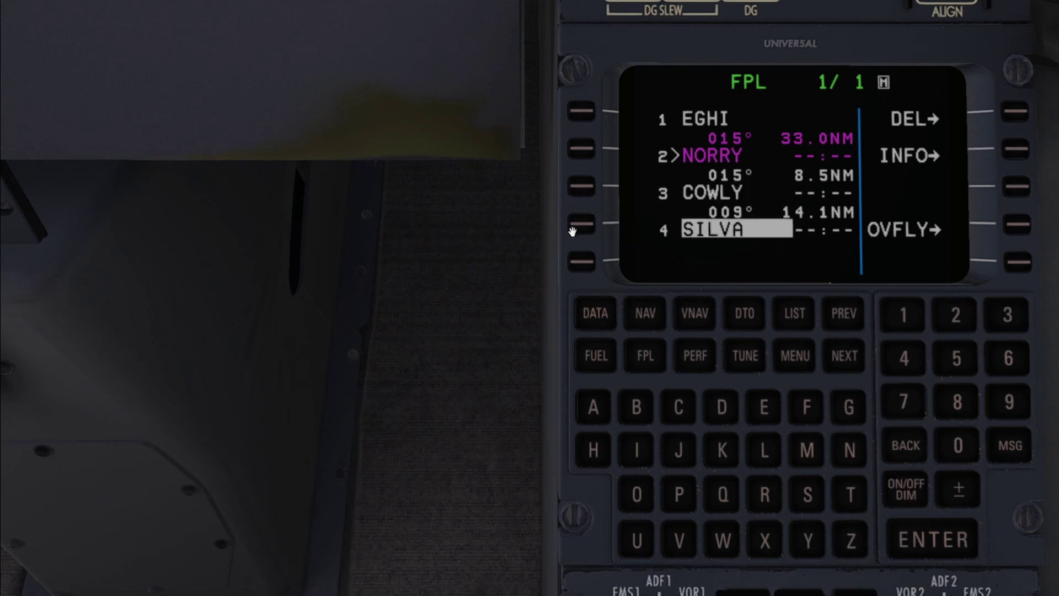
click(576, 259)
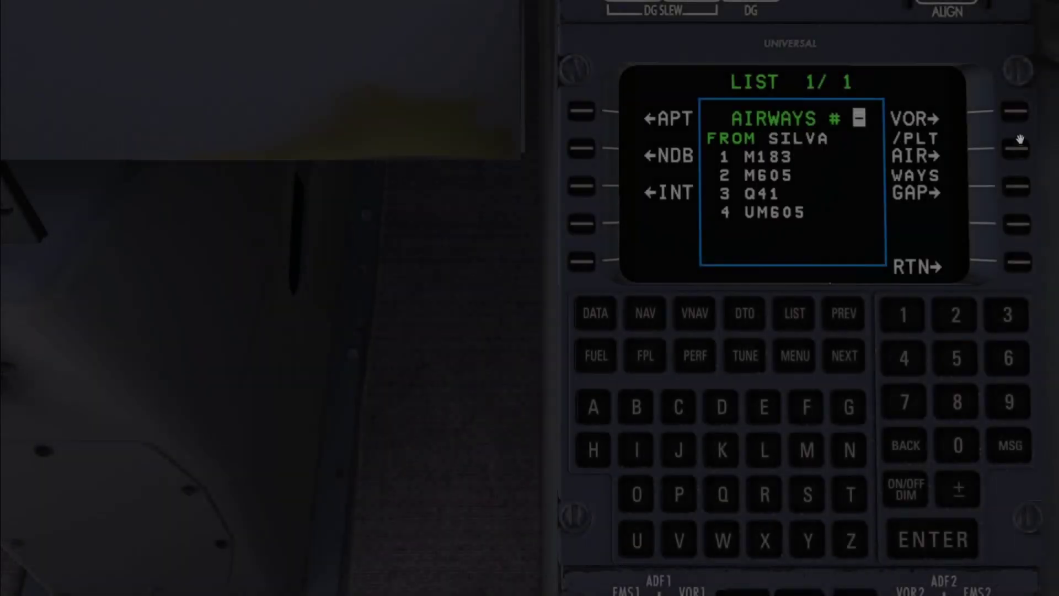
click(944, 538)
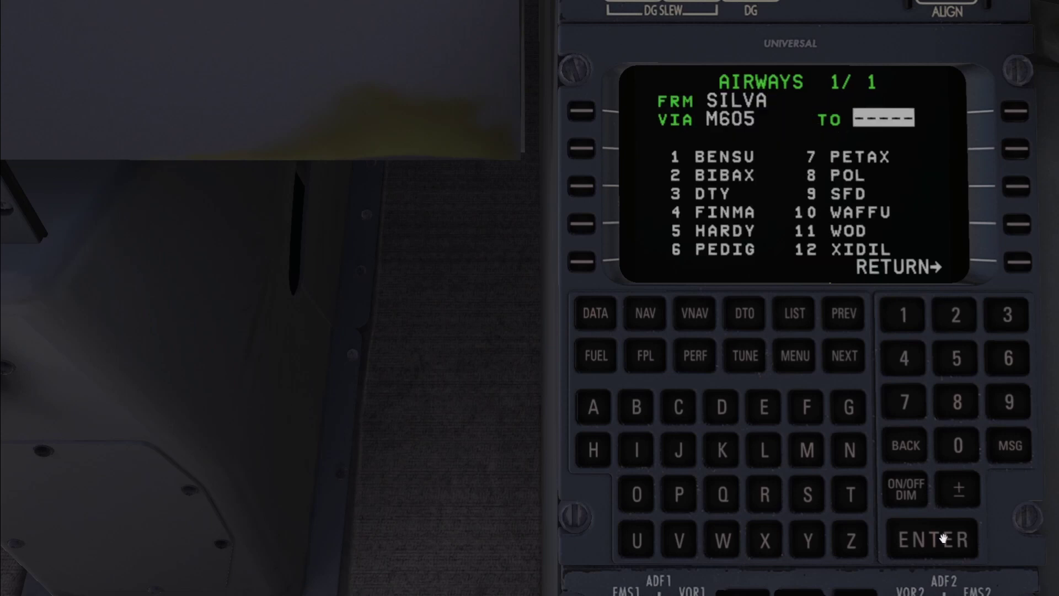
click(1008, 301)
click(913, 534)
Step: Continue the route from DTY along airway Y250 to TNT
click(794, 313)
click(845, 356)
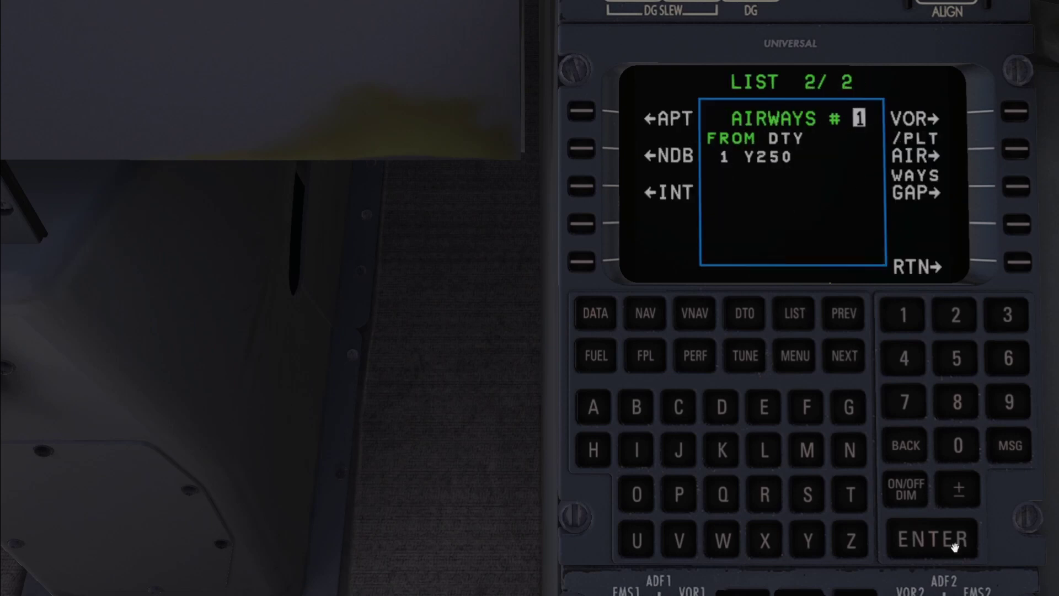
click(932, 538)
click(933, 538)
click(932, 538)
click(932, 538)
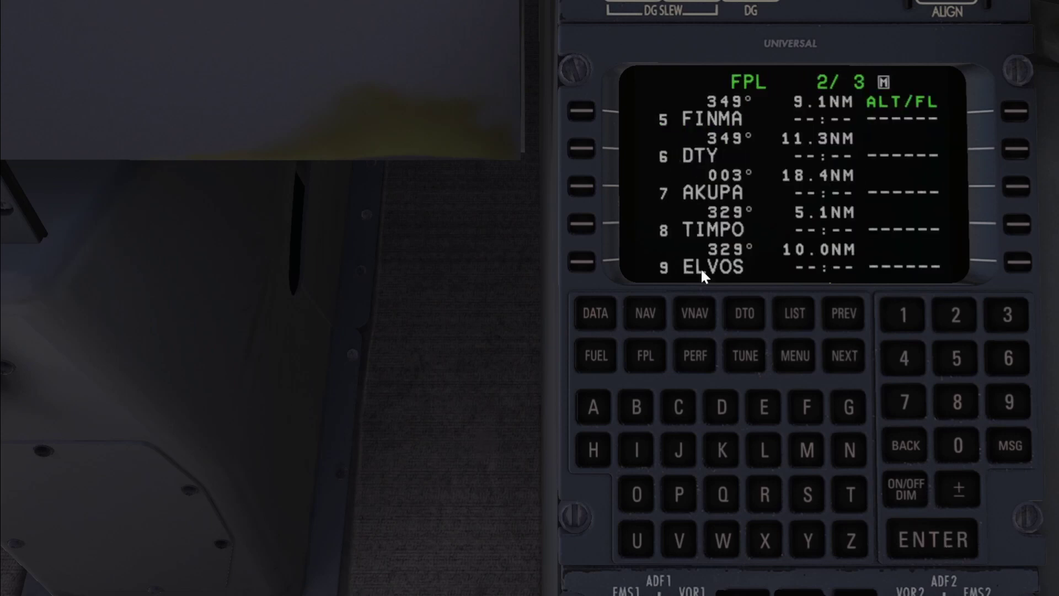
Step: Add the destination airport EGCC as waypoint 11 of the flight plan, after TNT
key(Down)
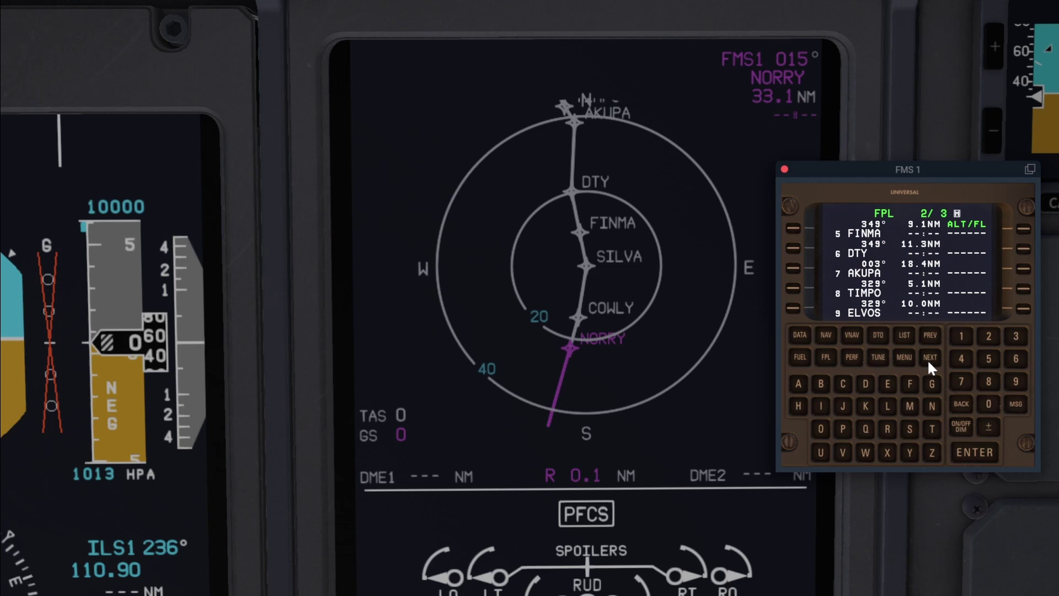
click(929, 358)
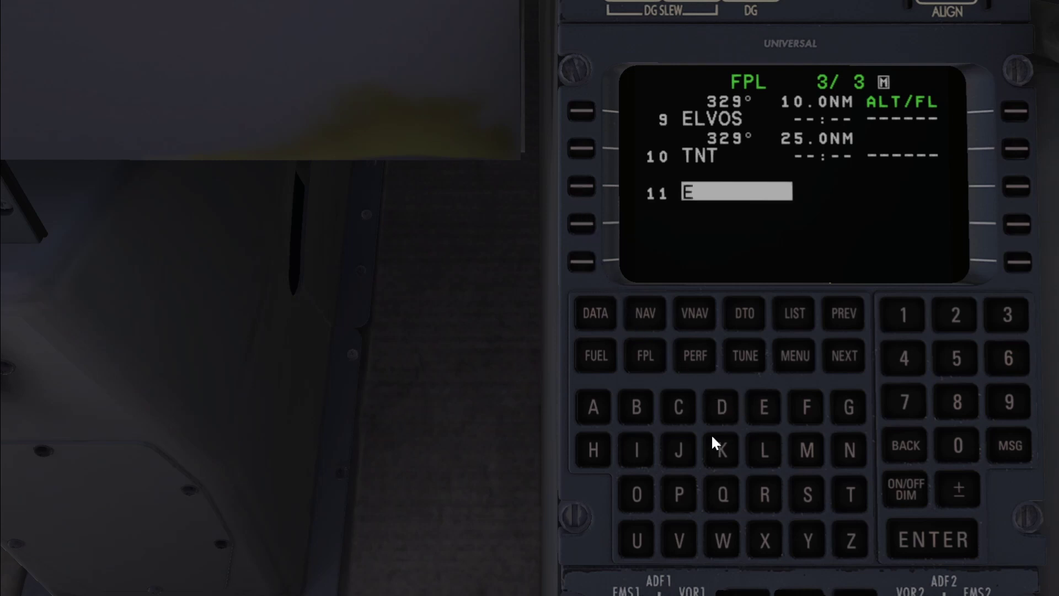
click(834, 406)
click(674, 394)
click(675, 394)
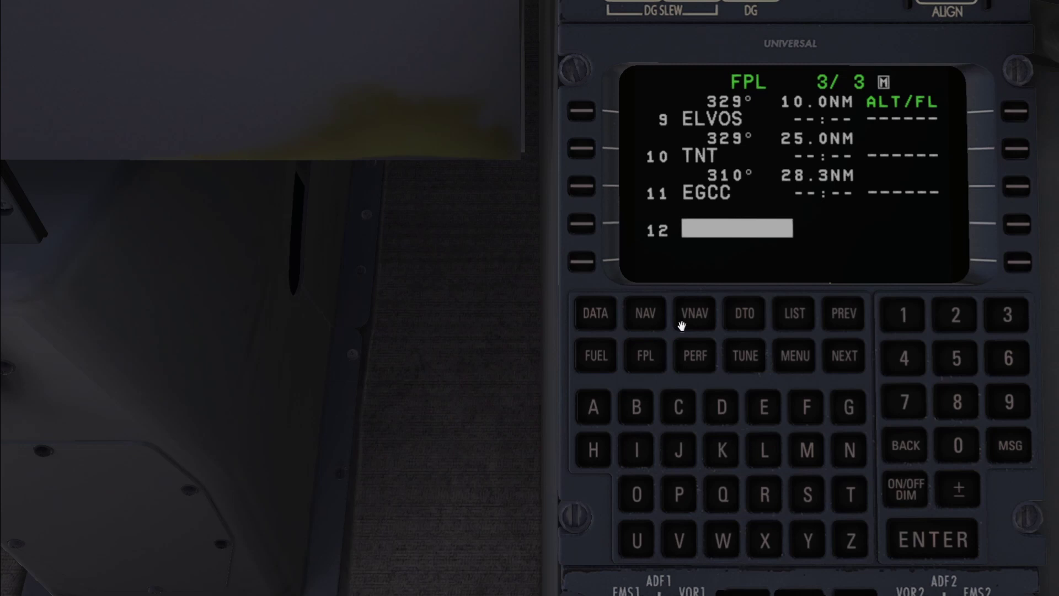
Step: Crossfill the completed flight plan from FMS1 into the second FMS
click(779, 348)
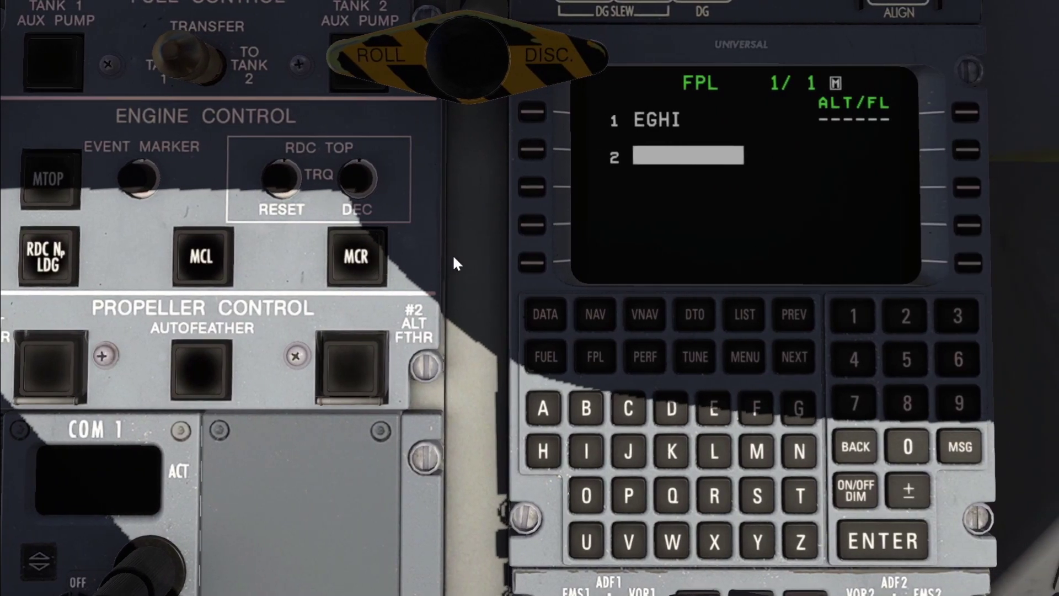
click(727, 357)
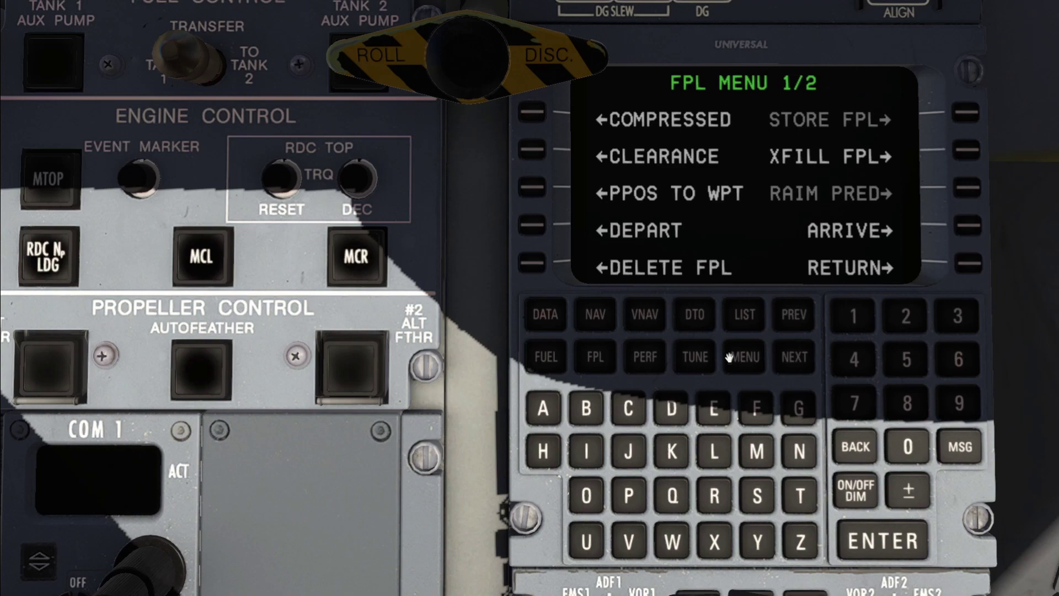
click(972, 152)
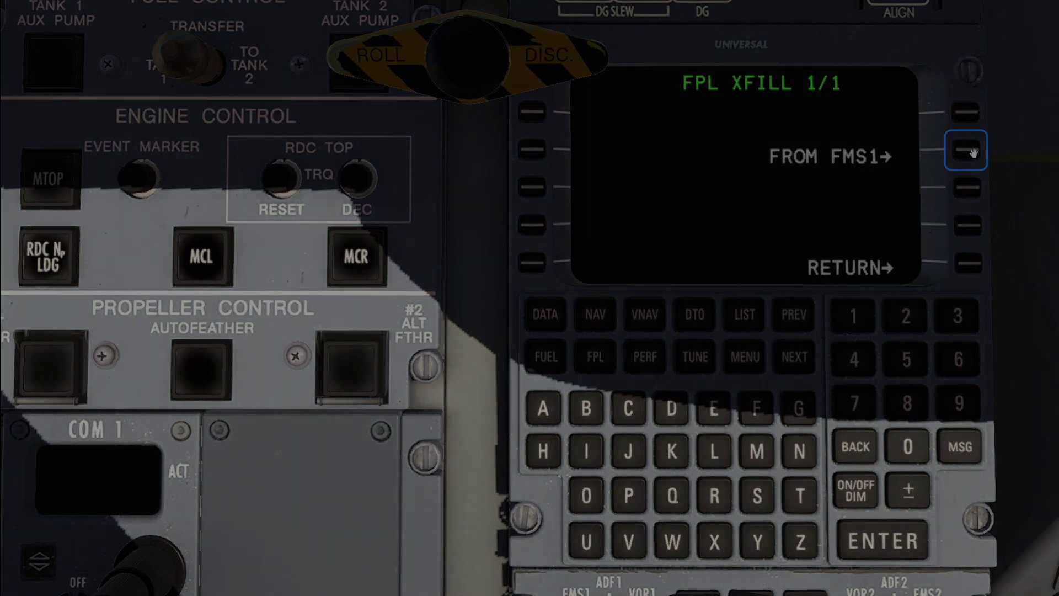
click(974, 152)
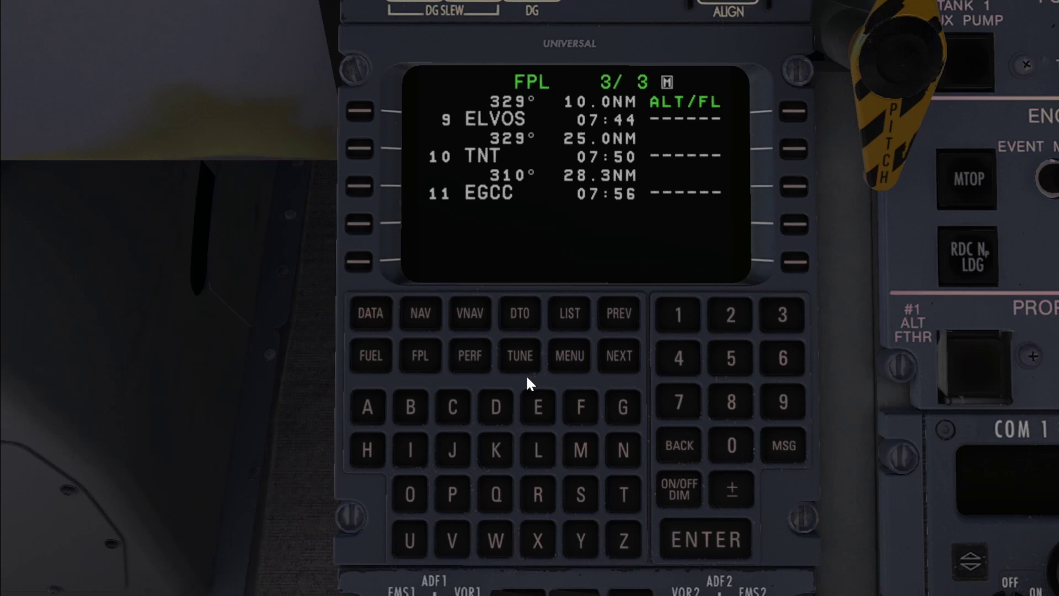
Step: Insert DAYNE as waypoint 11 between TNT and EGCC and accept its database position
click(364, 178)
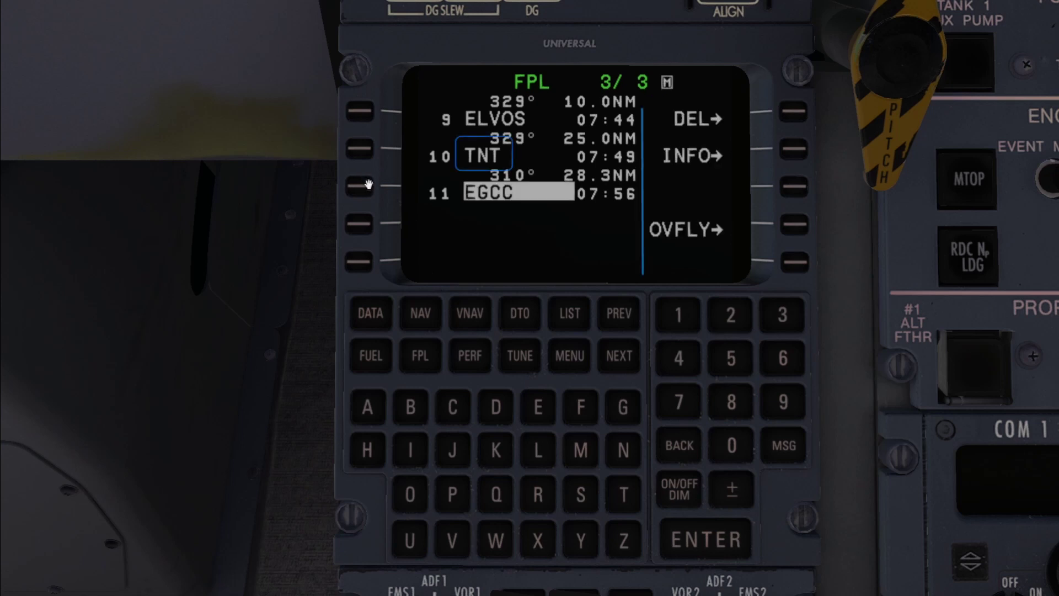
click(488, 400)
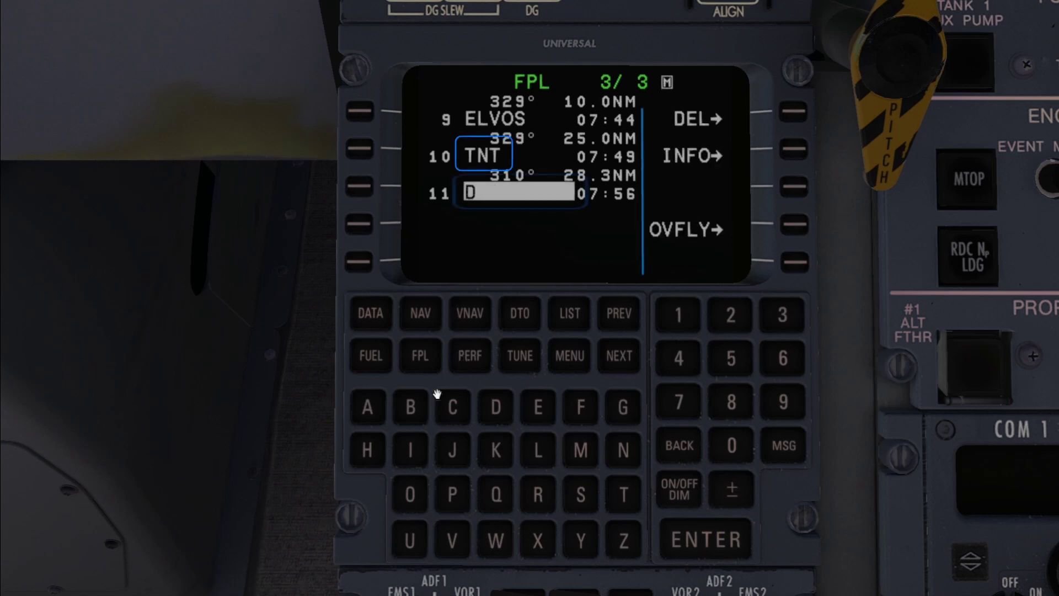
click(367, 404)
click(589, 533)
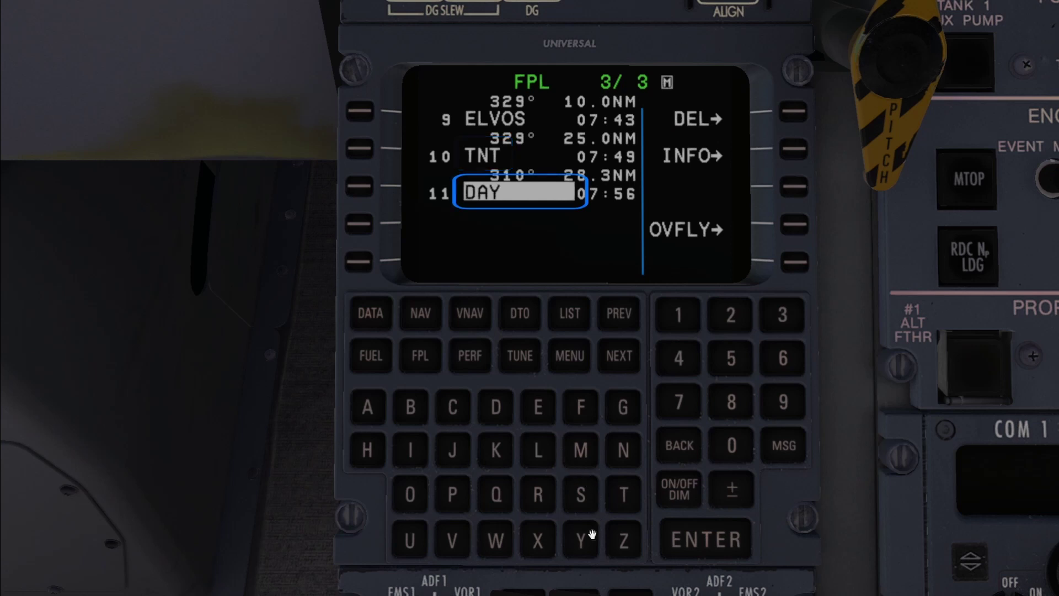
click(627, 450)
click(540, 406)
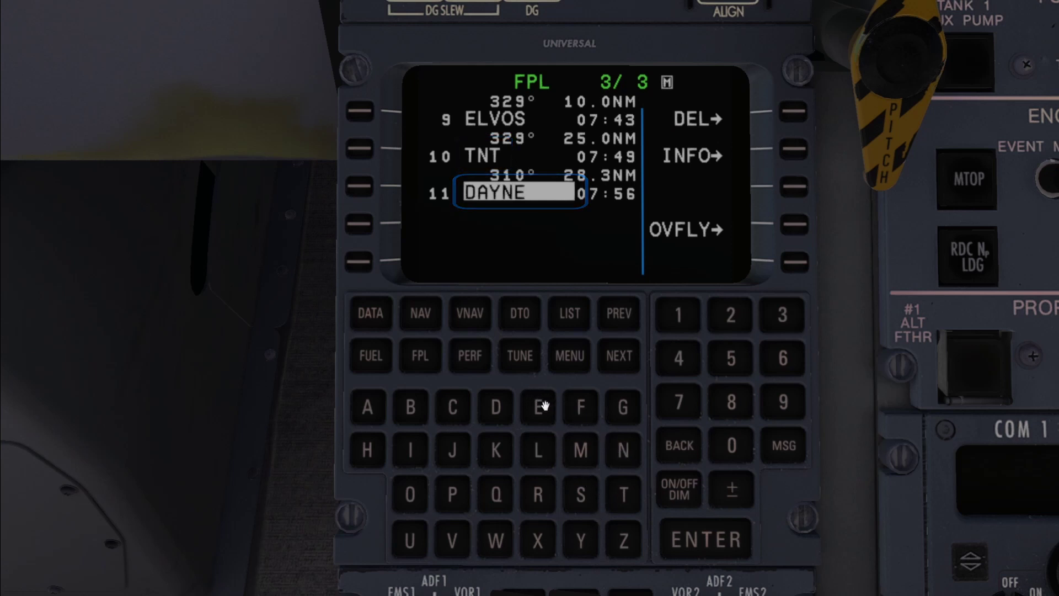
click(712, 537)
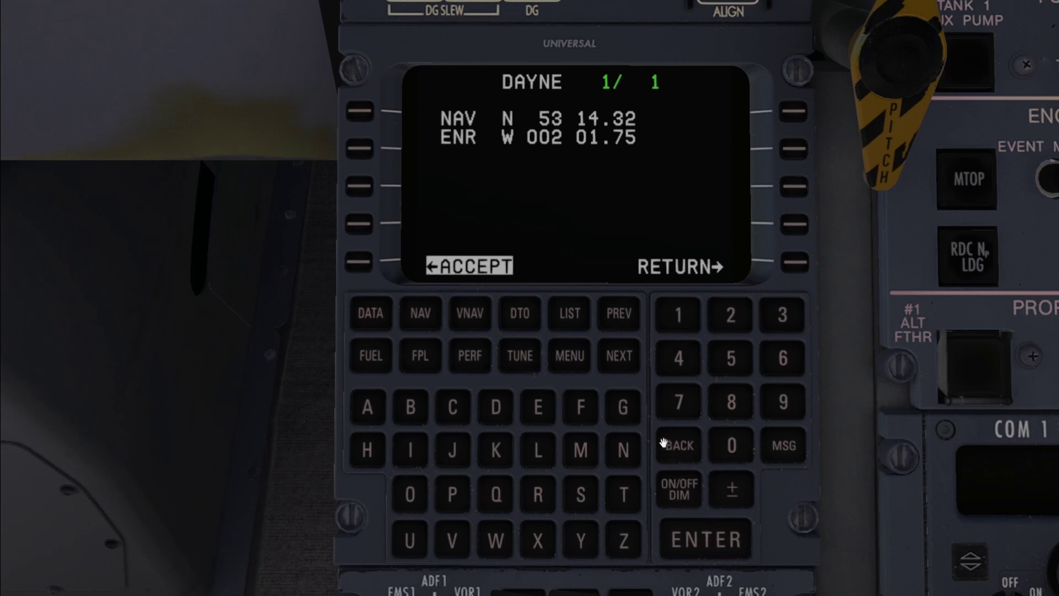
click(359, 262)
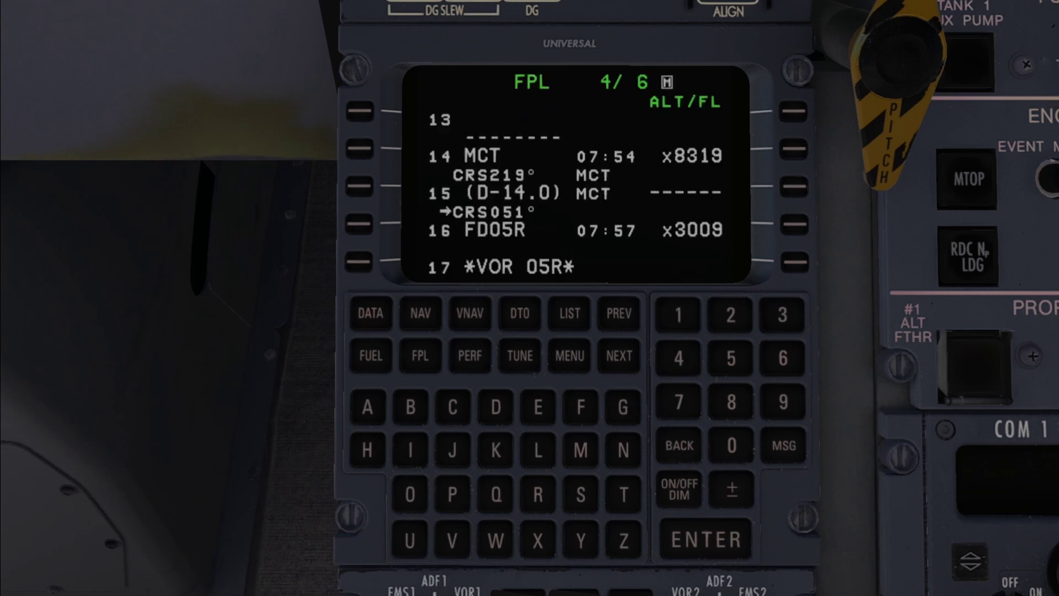
Step: Delete MCT, the waypoint on line 14 following the NO LINK entry, from the flight plan
click(371, 103)
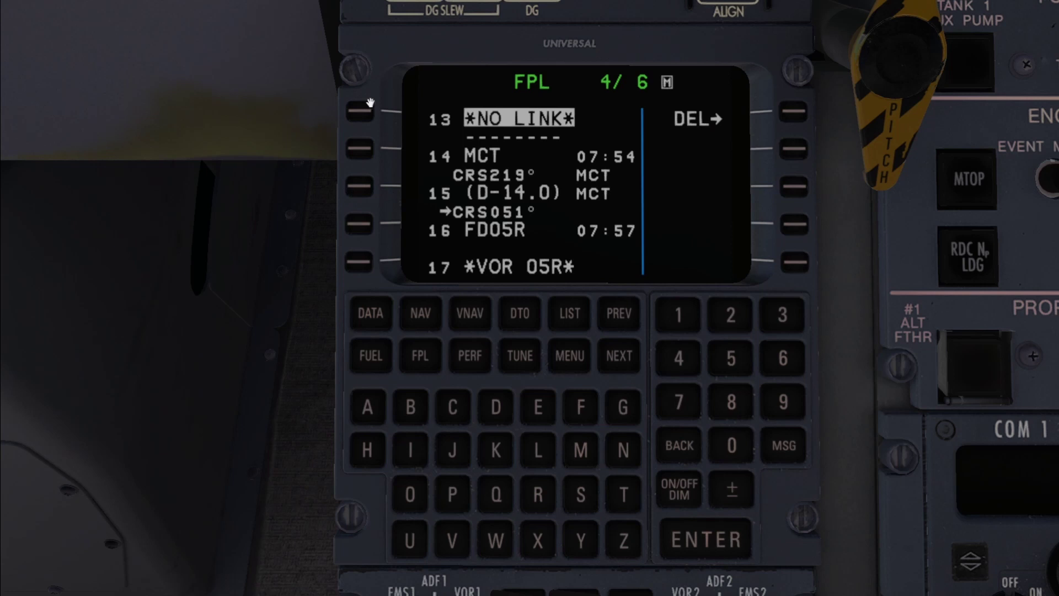
click(360, 148)
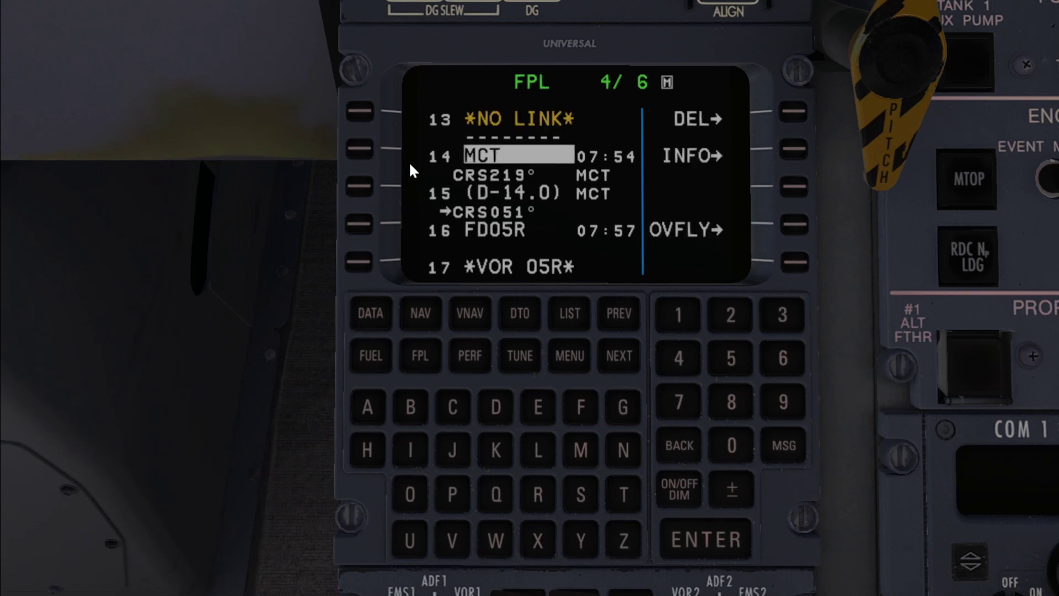
click(792, 111)
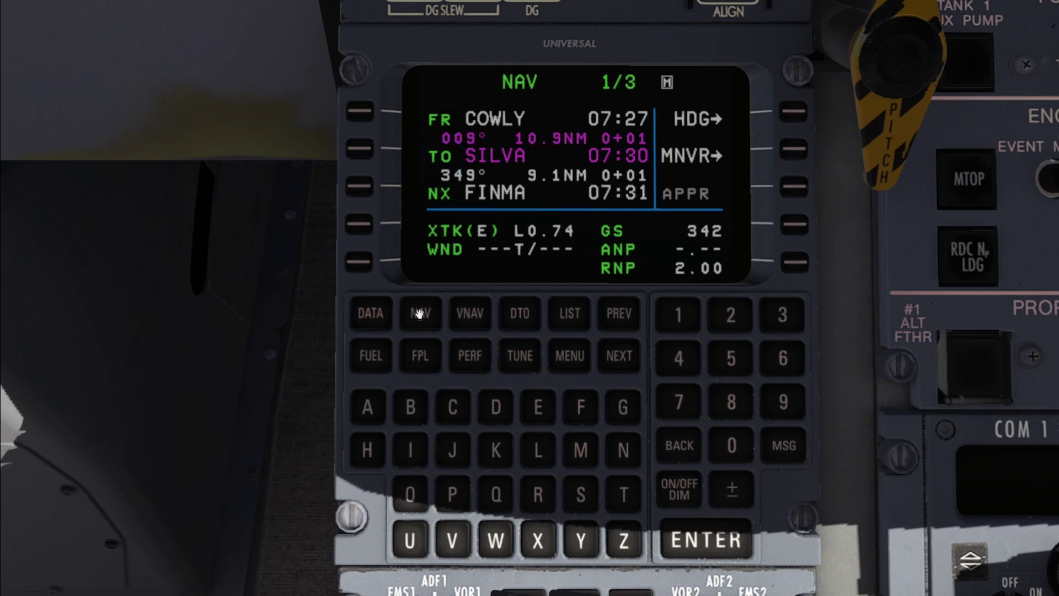
Step: Program a direct-to leg to DTY, number 6 in the waypoint list
click(516, 313)
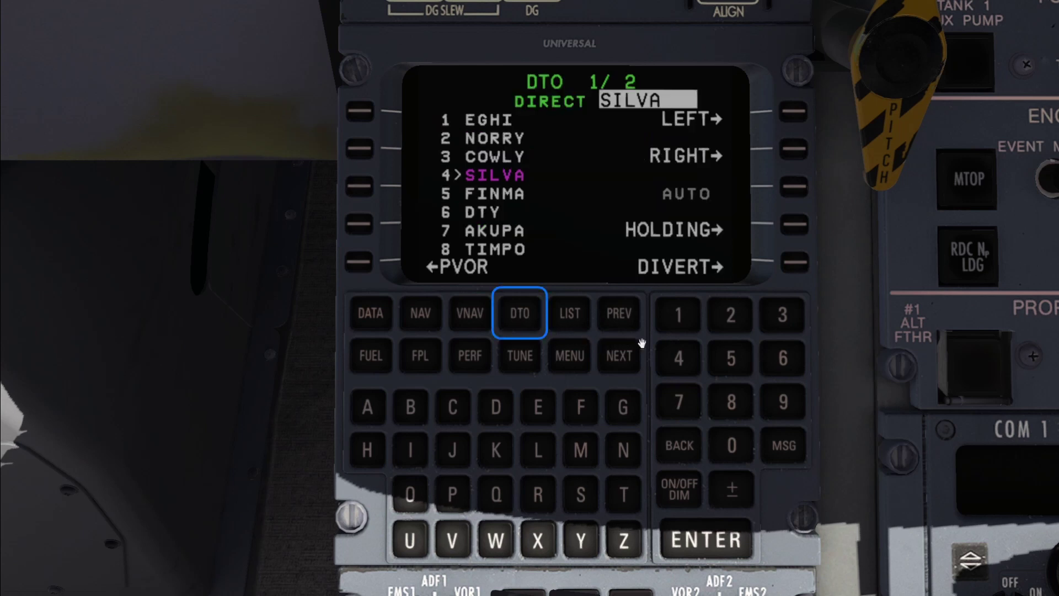
click(786, 362)
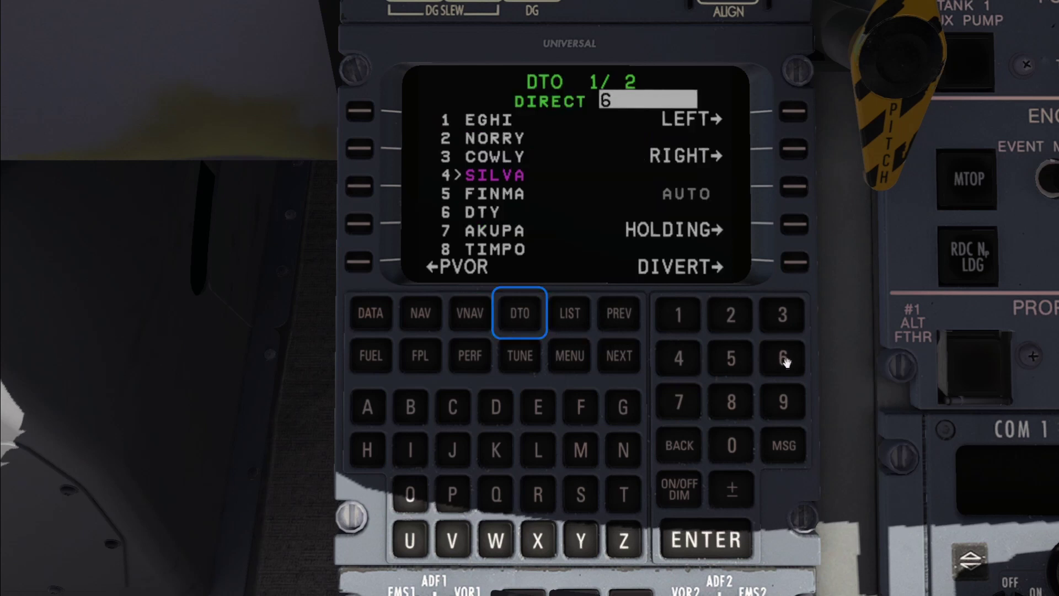
click(719, 539)
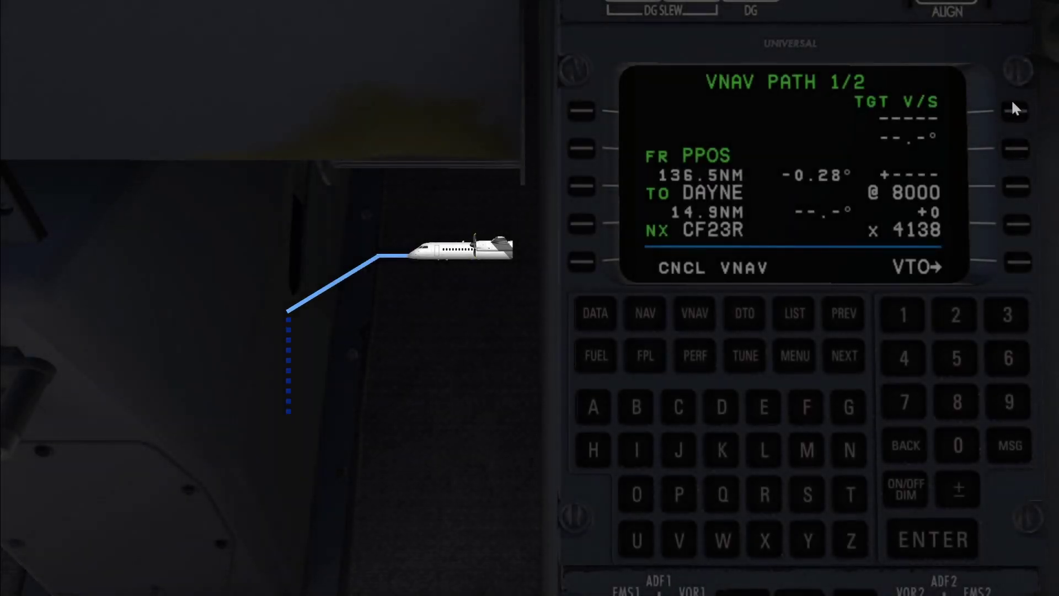
Step: Set the VNAV path's target vertical speed to -1800 and bring up the second page of the path
click(1014, 111)
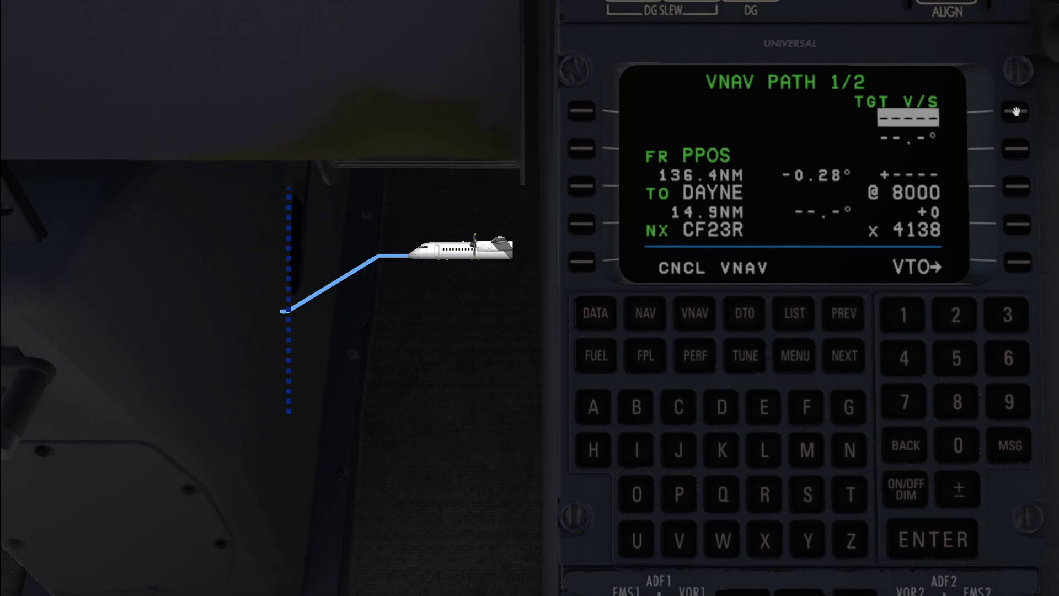
click(917, 307)
click(958, 402)
click(957, 443)
click(958, 443)
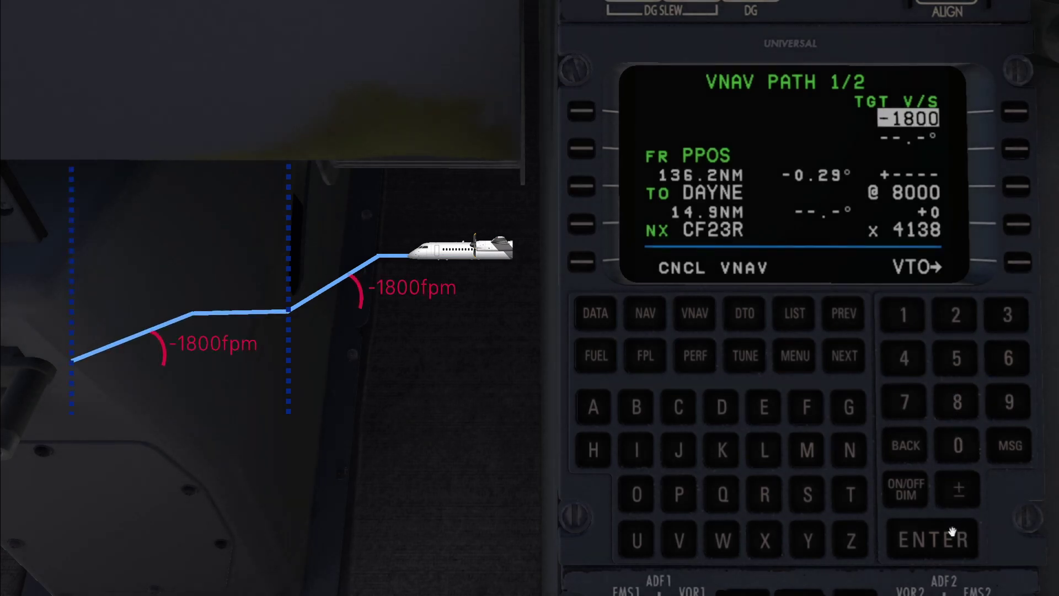
click(951, 533)
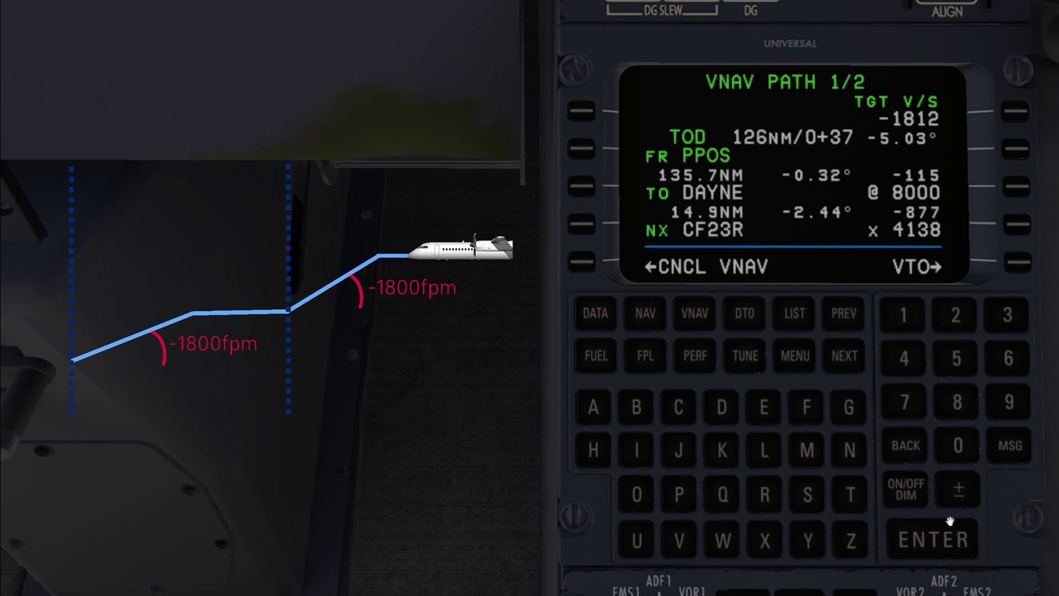
click(849, 355)
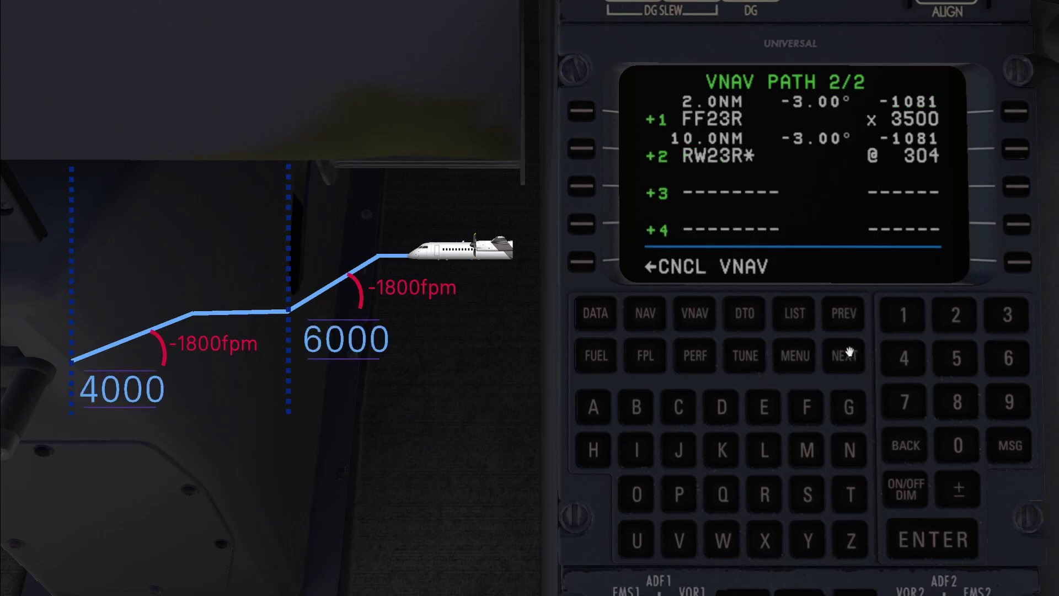